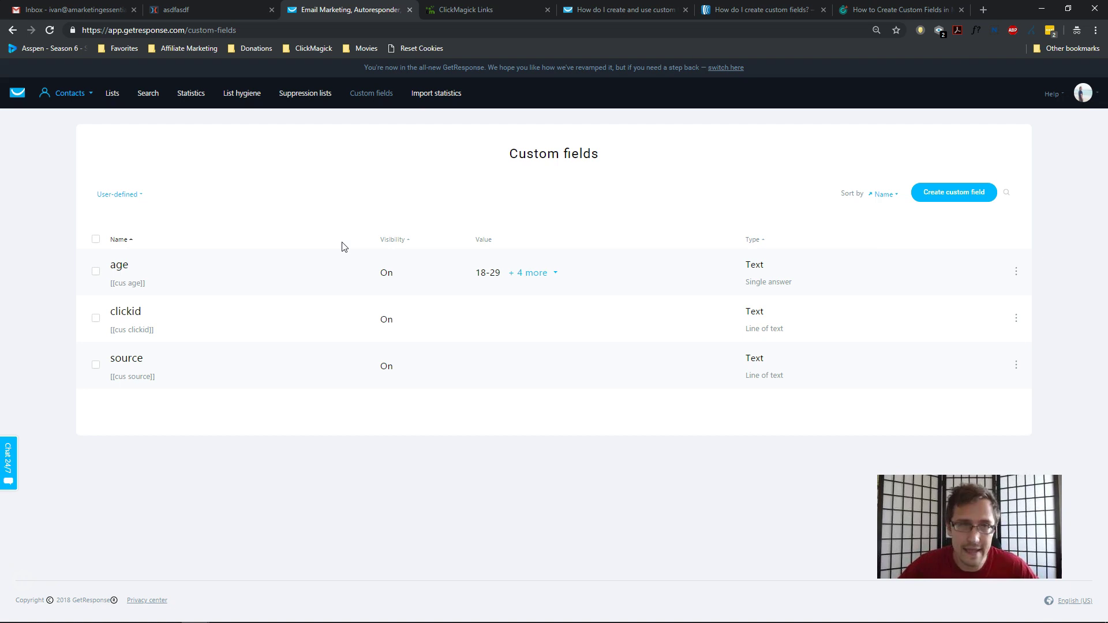
Cycle past the Gmail, ClickFunnels and GetResponse tabs to reach ClickMagick's Tracking Links page.
click(80, 10)
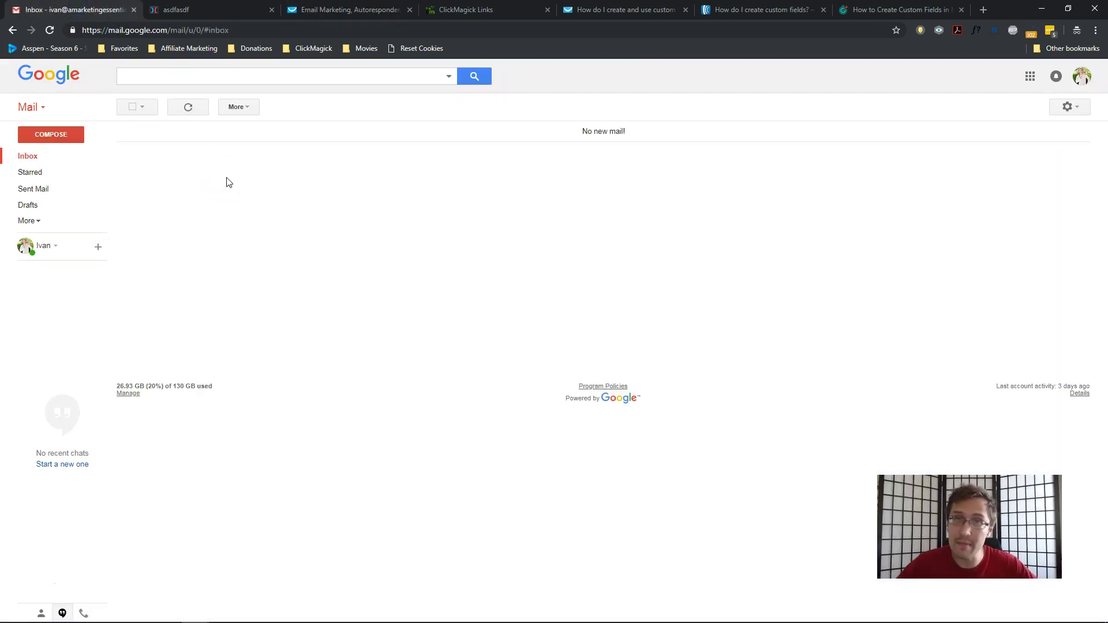
key(ctrl+Tab)
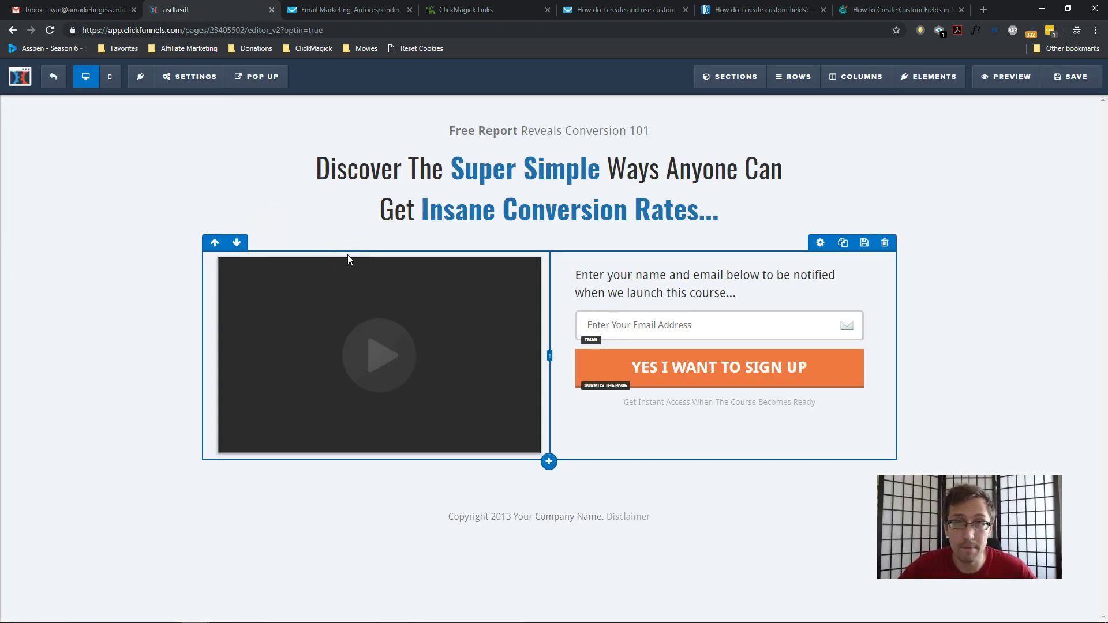
click(346, 9)
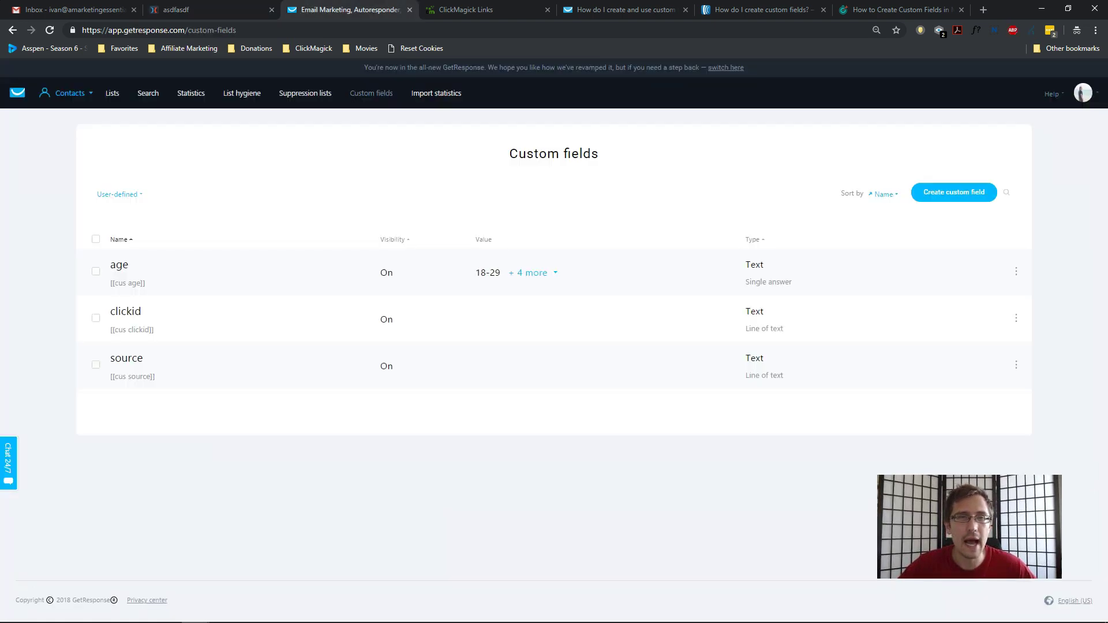
key(ctrl+Tab)
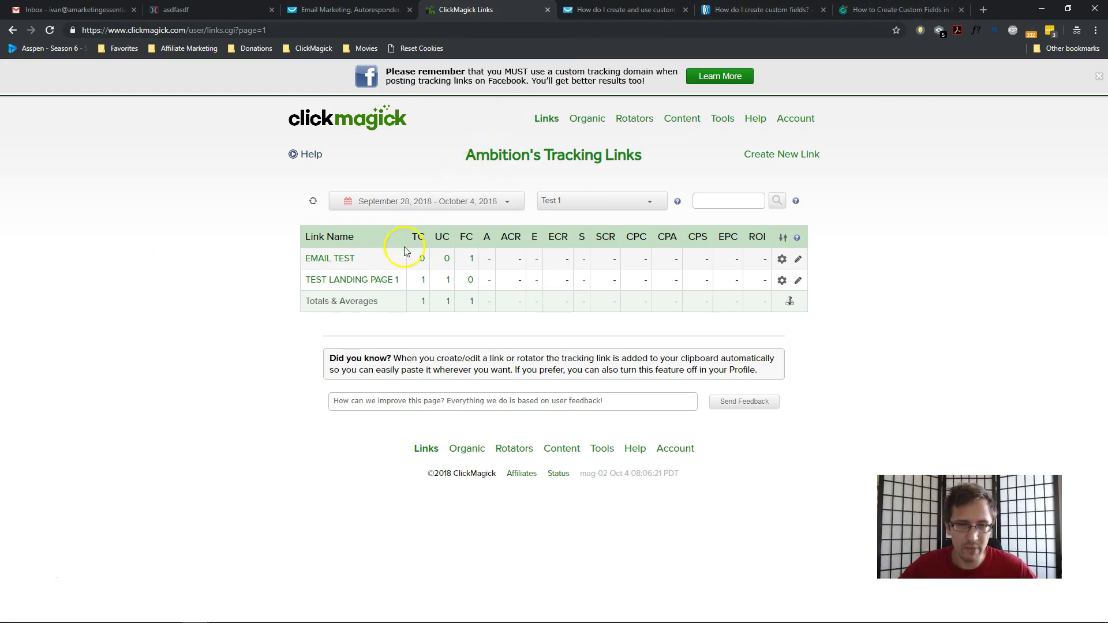
click(339, 281)
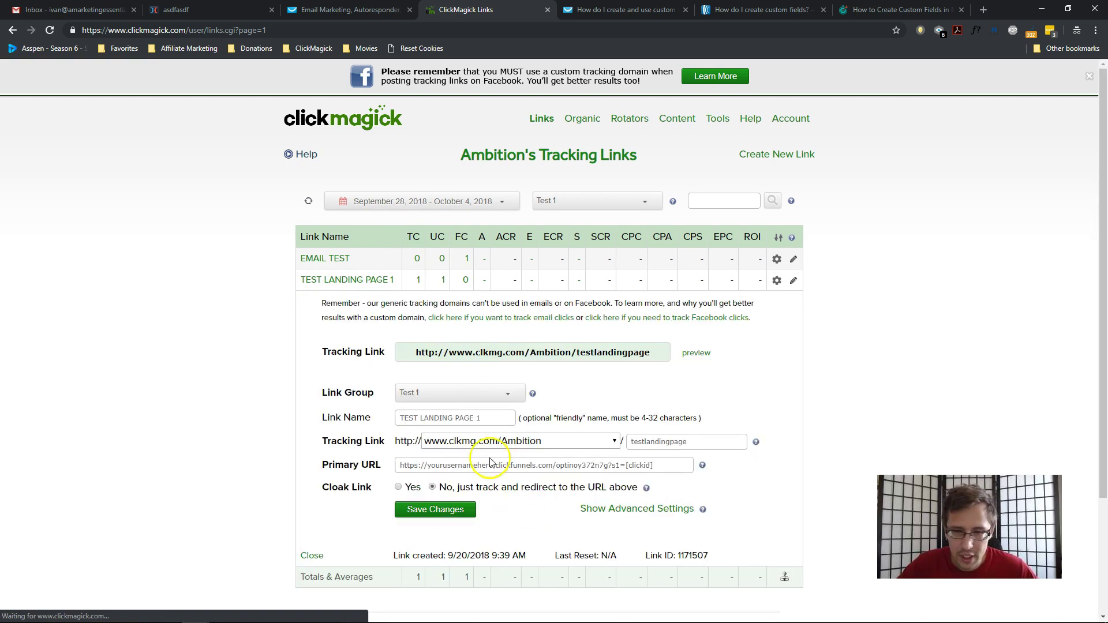
click(607, 465)
drag(608, 464, 652, 465)
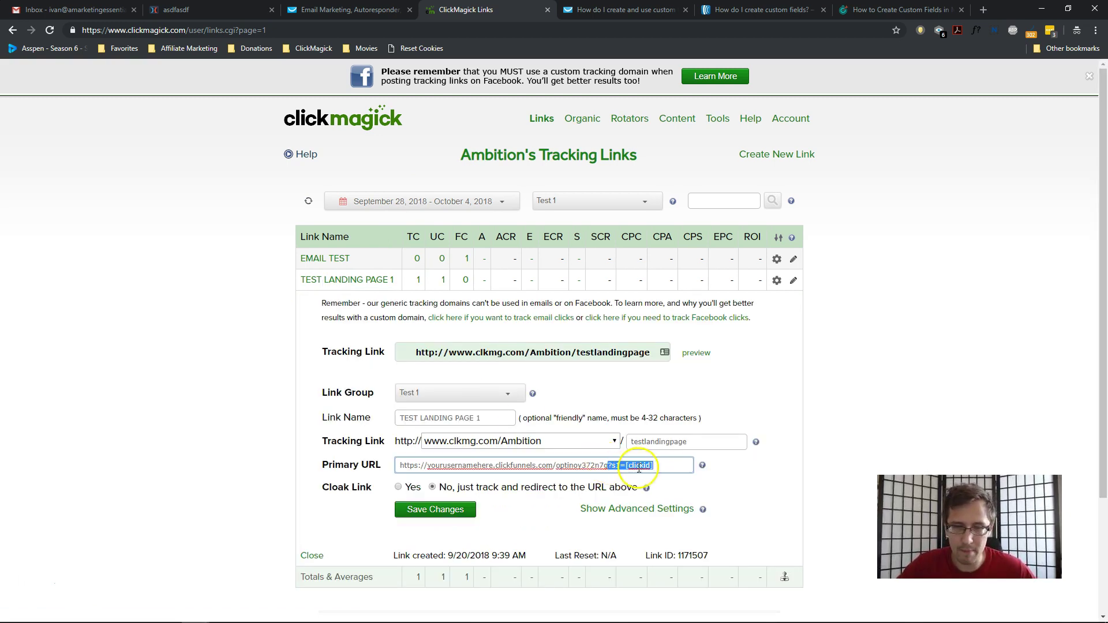
click(327, 259)
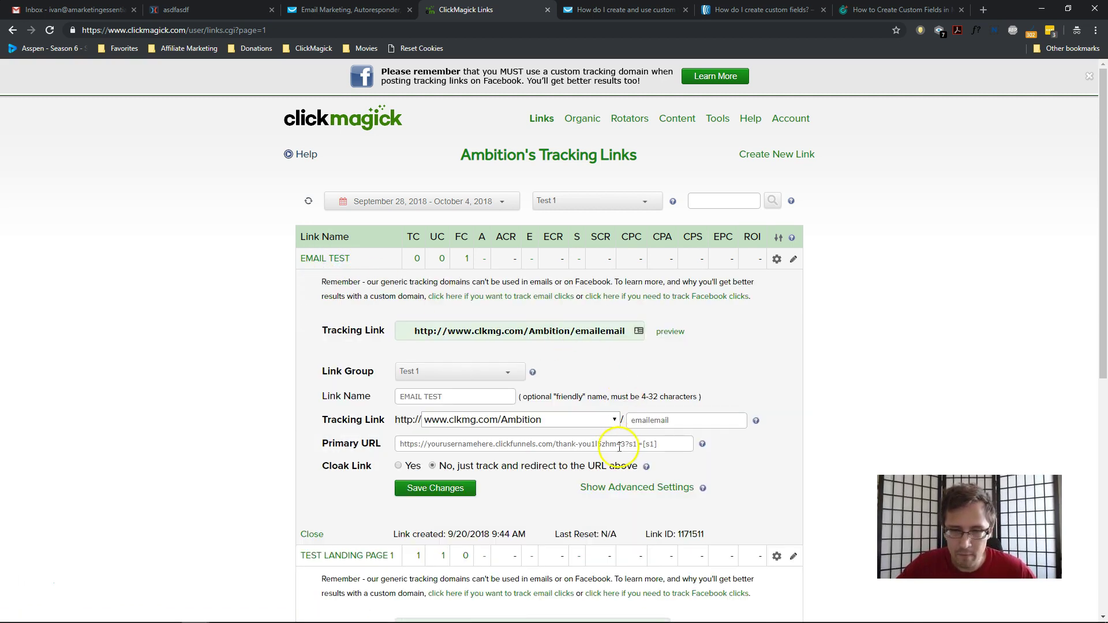
click(635, 443)
drag(625, 444, 657, 445)
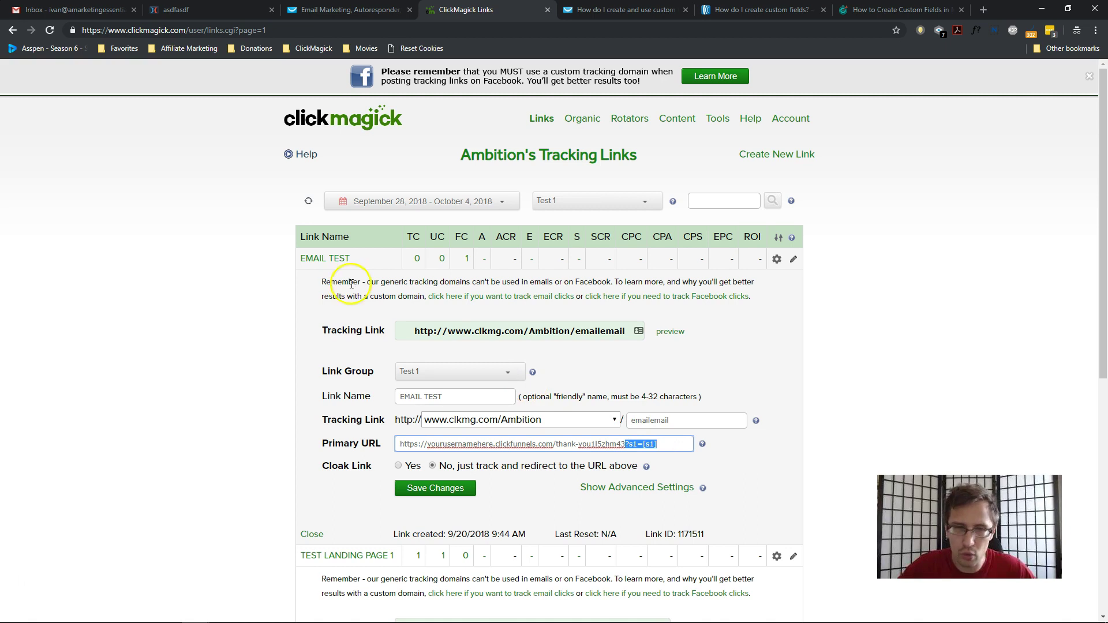
click(332, 258)
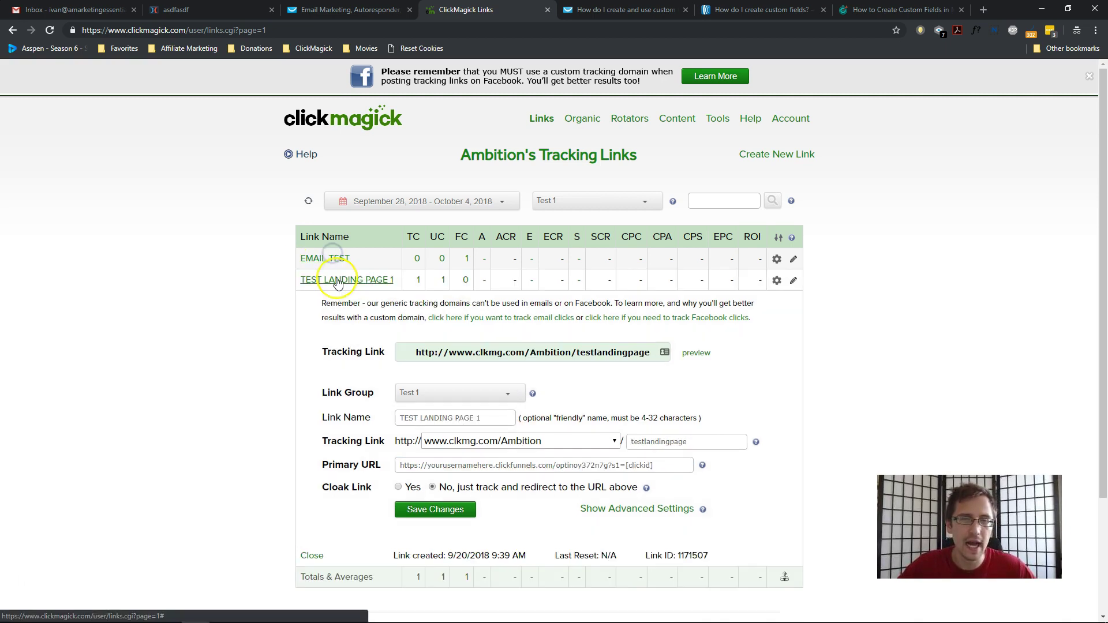
click(337, 279)
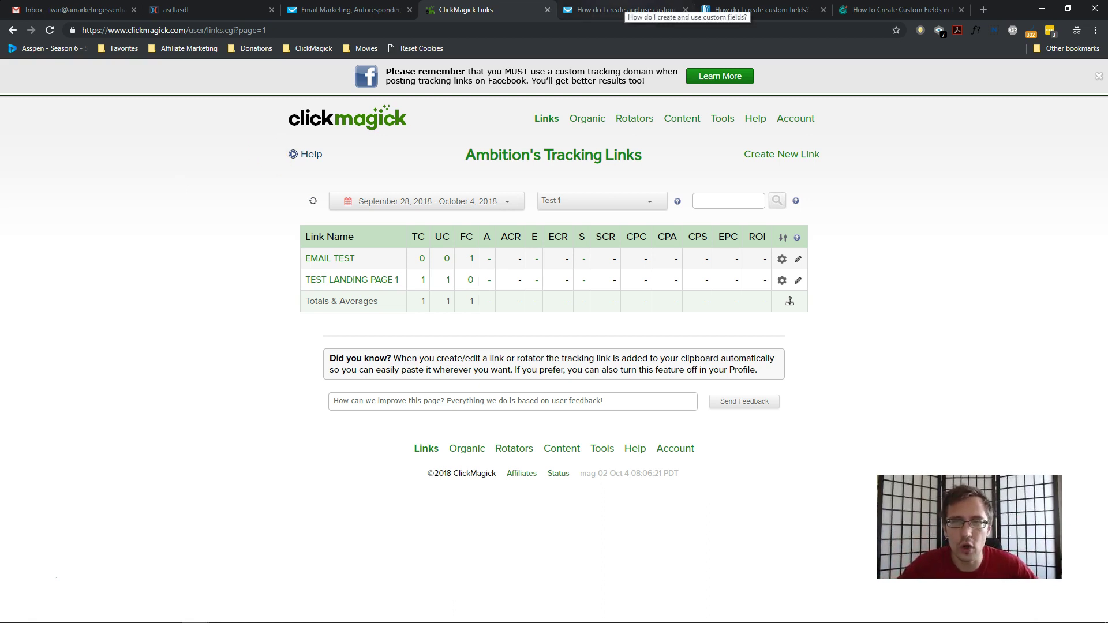
Read through the GetResponse help article on custom fields.
click(626, 9)
scroll(452, 267, up, 15)
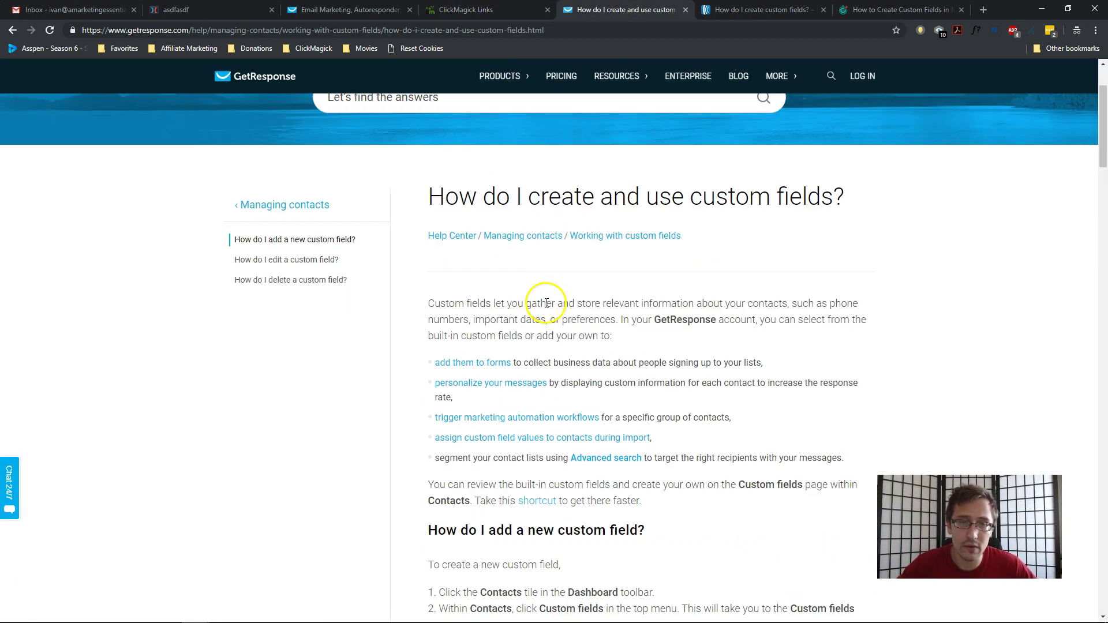
scroll(663, 408, down, 6)
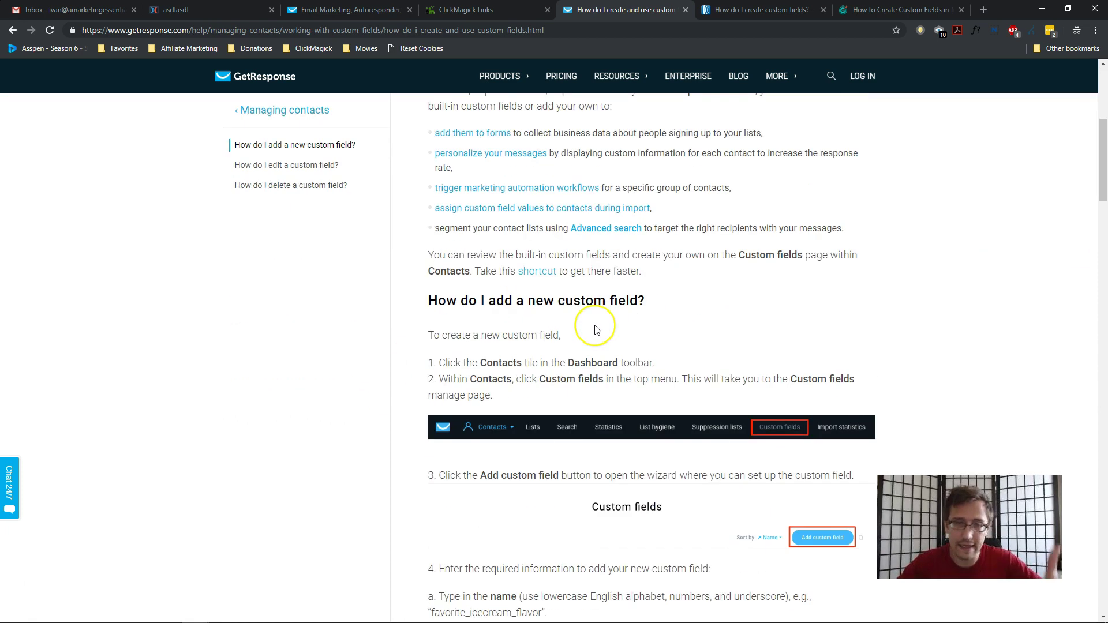
scroll(597, 330, down, 3)
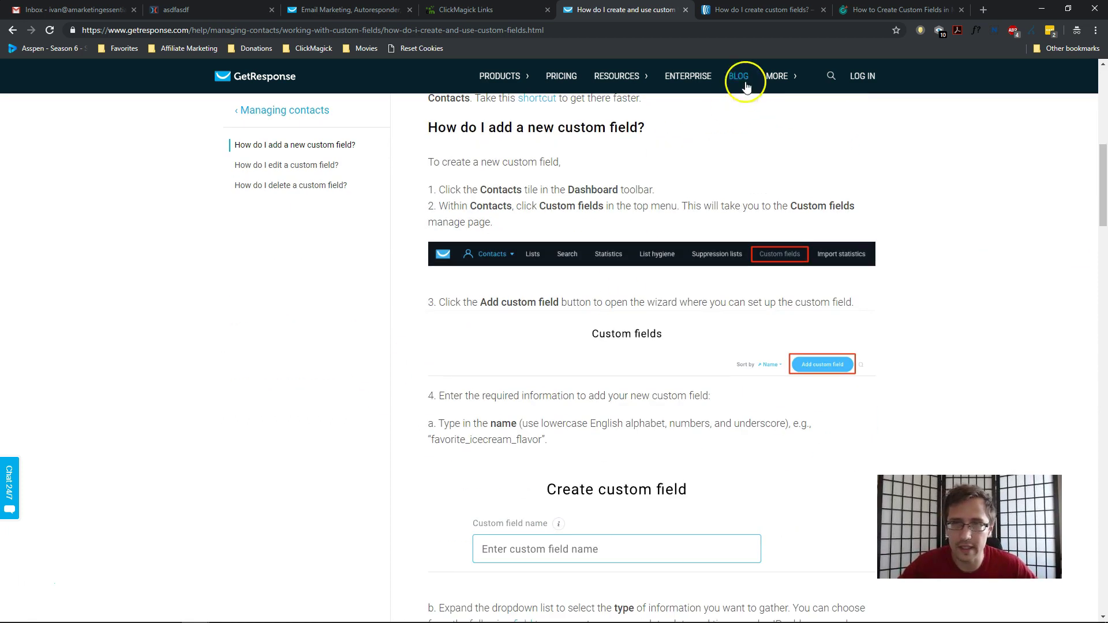
Review the AWeber and MailChimp custom-field articles, then return to GetResponse Custom fields.
click(760, 9)
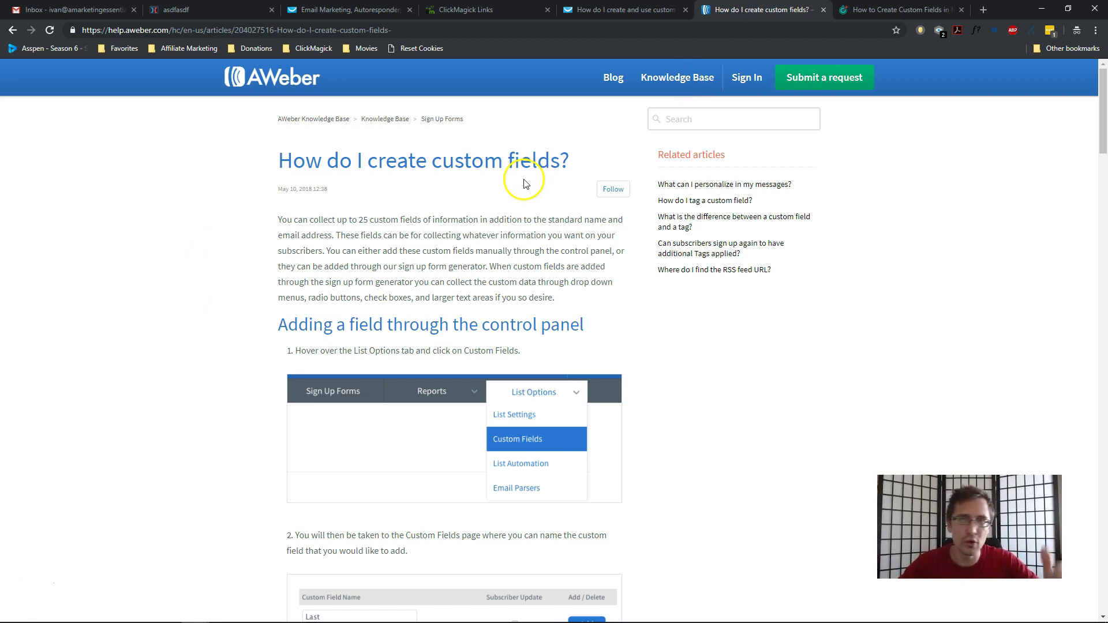
scroll(452, 314, down, 2)
scroll(438, 334, up, 2)
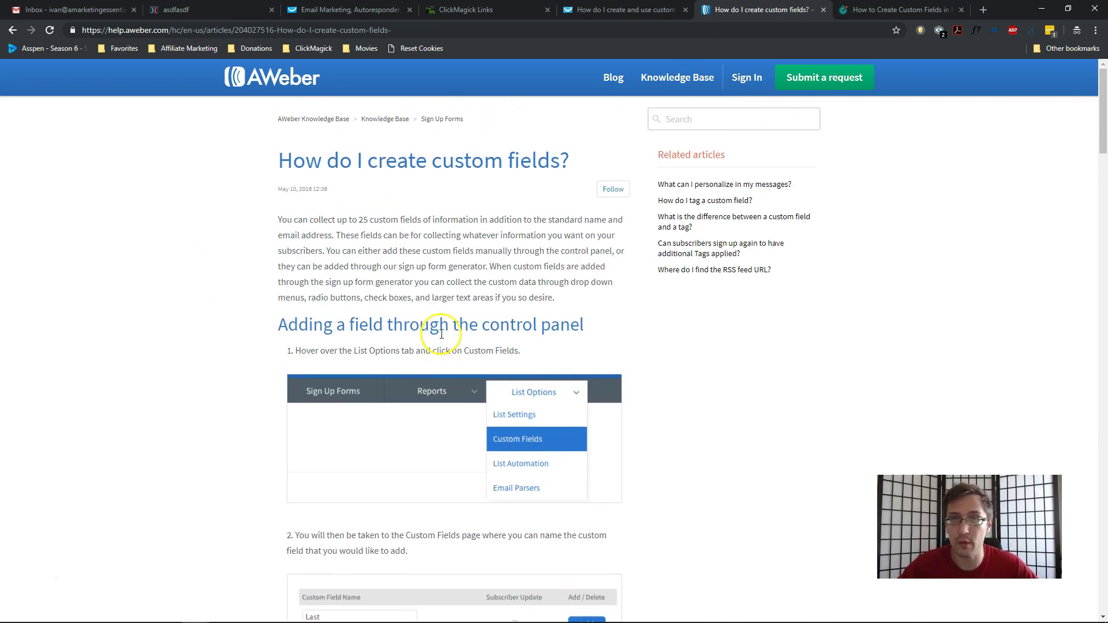
scroll(441, 358, down, 6)
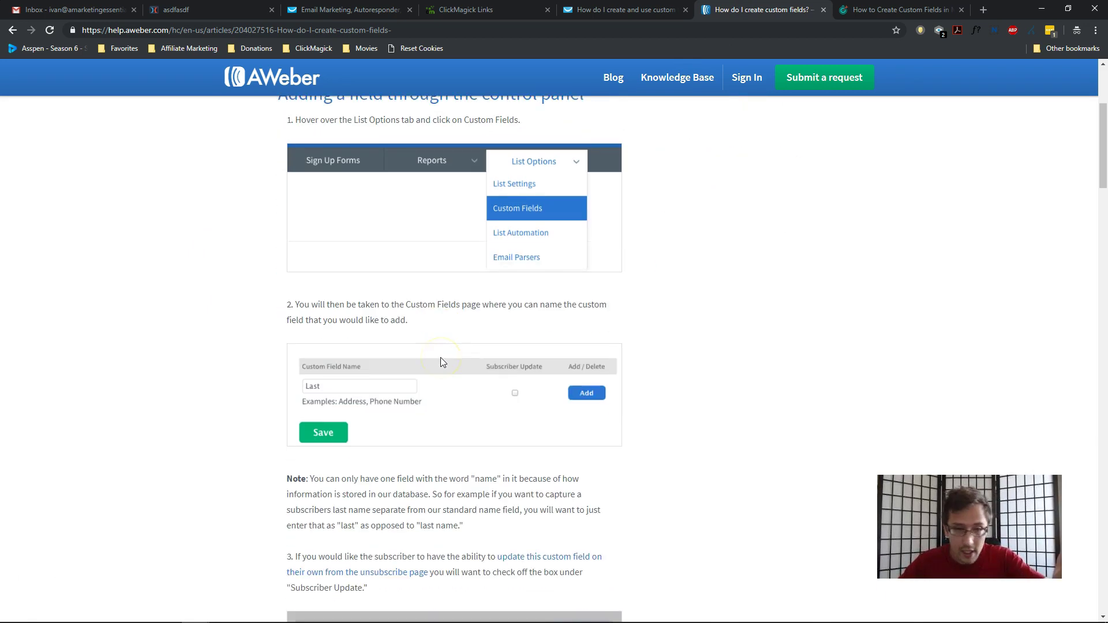
key(ctrl+Tab)
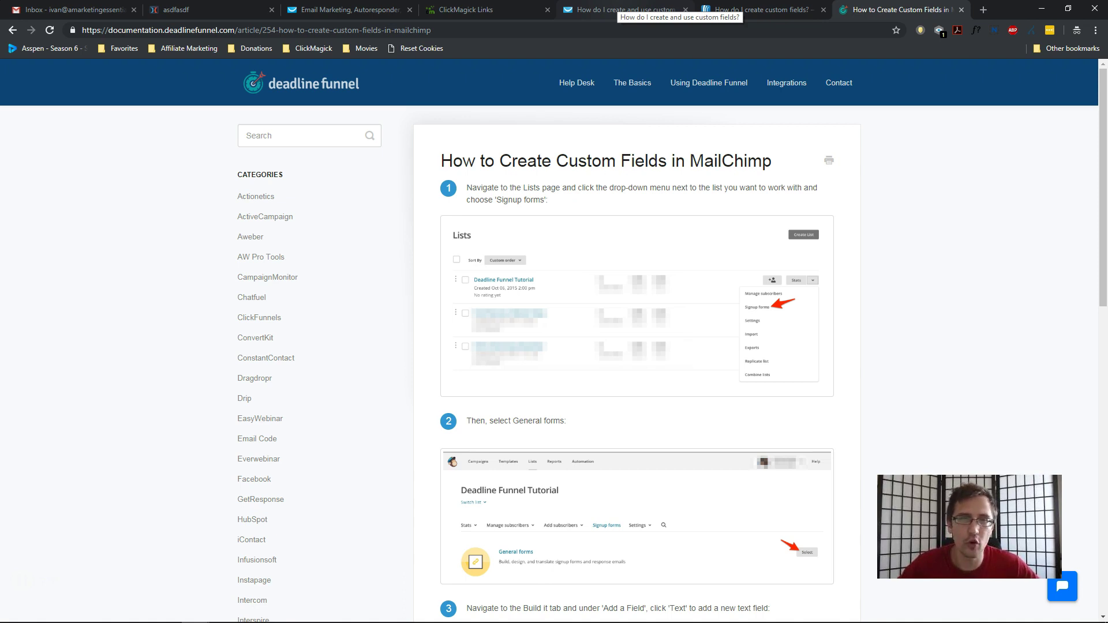
click(352, 10)
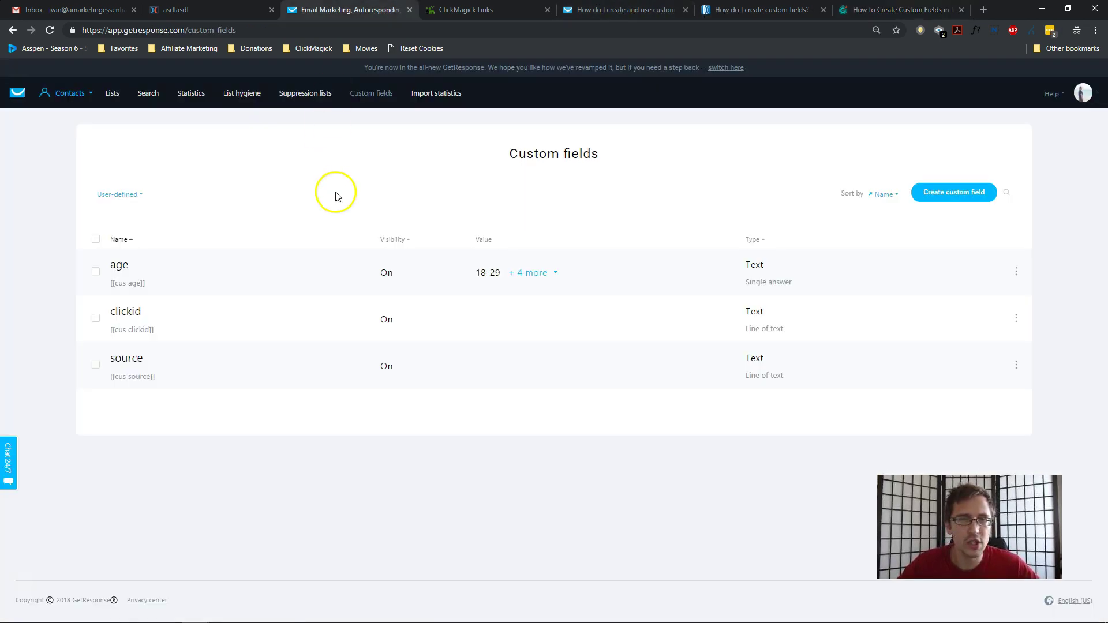
Highlight the [[cus clickid]] tag for reference and start a new custom field.
click(68, 96)
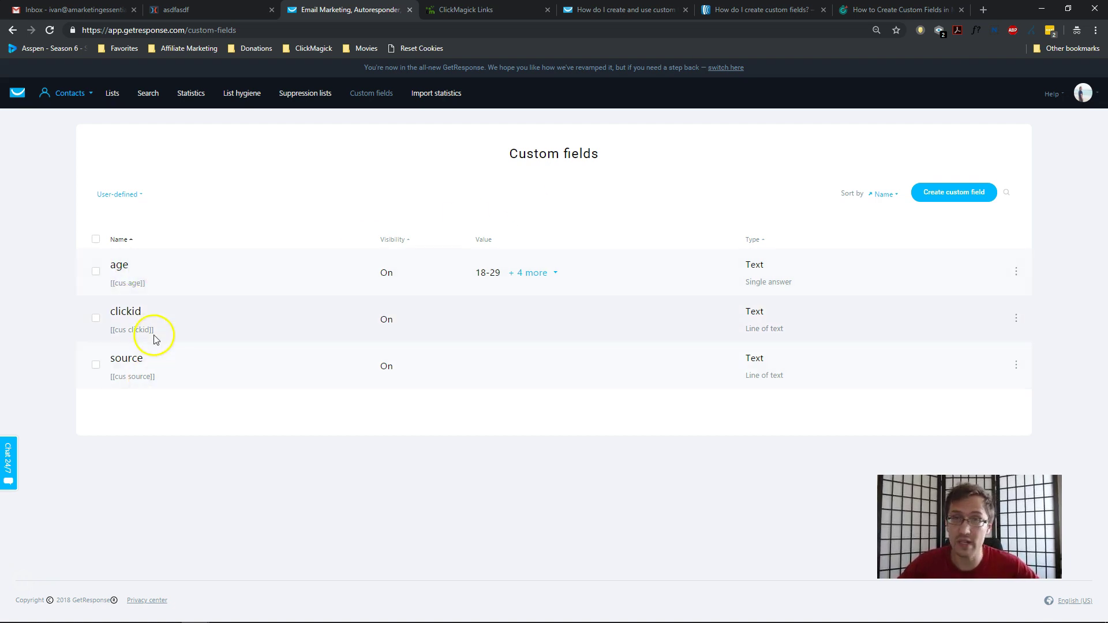
drag(110, 330, 156, 333)
click(959, 199)
Save a custom field named clickid2 with type Text, displayed as a line of text.
click(532, 206)
text(clickid)
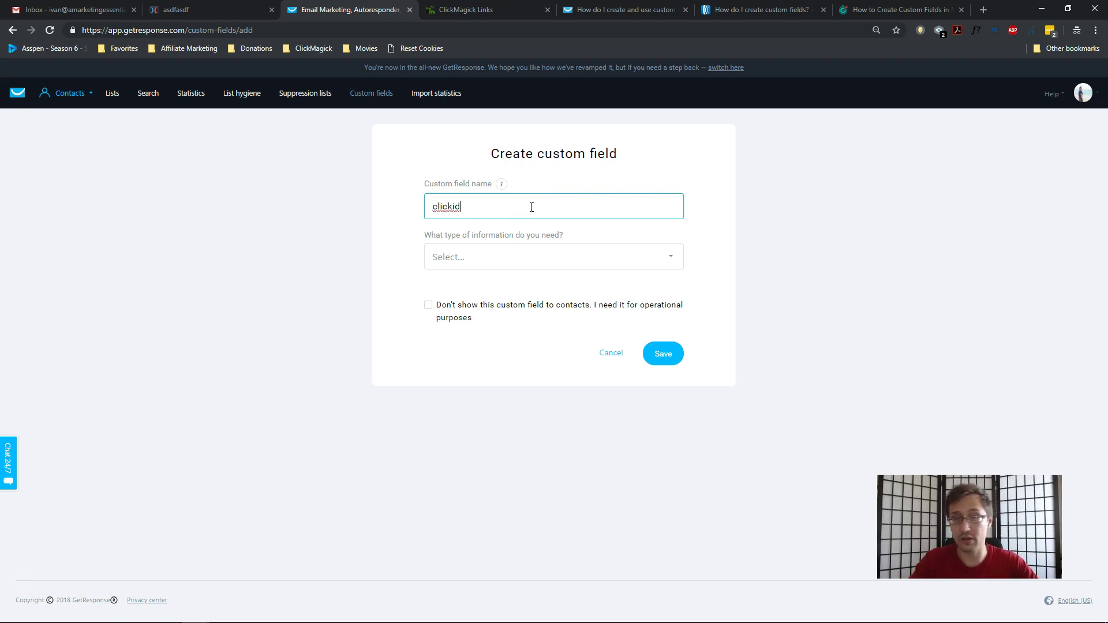
text(2)
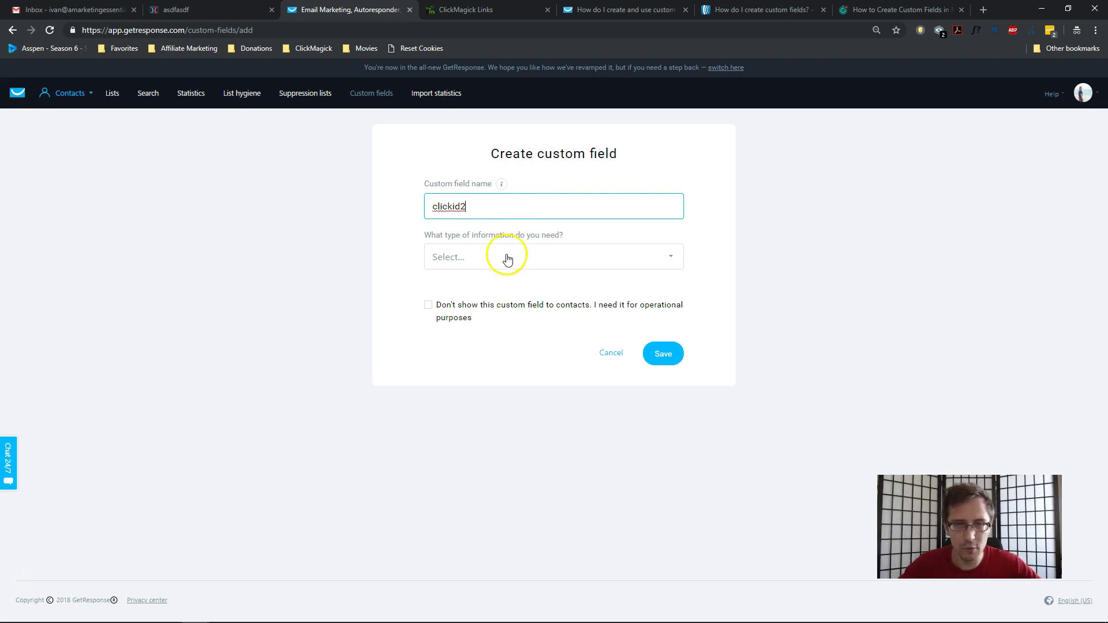
click(504, 257)
scroll(515, 295, down, 2)
scroll(515, 294, down, 2)
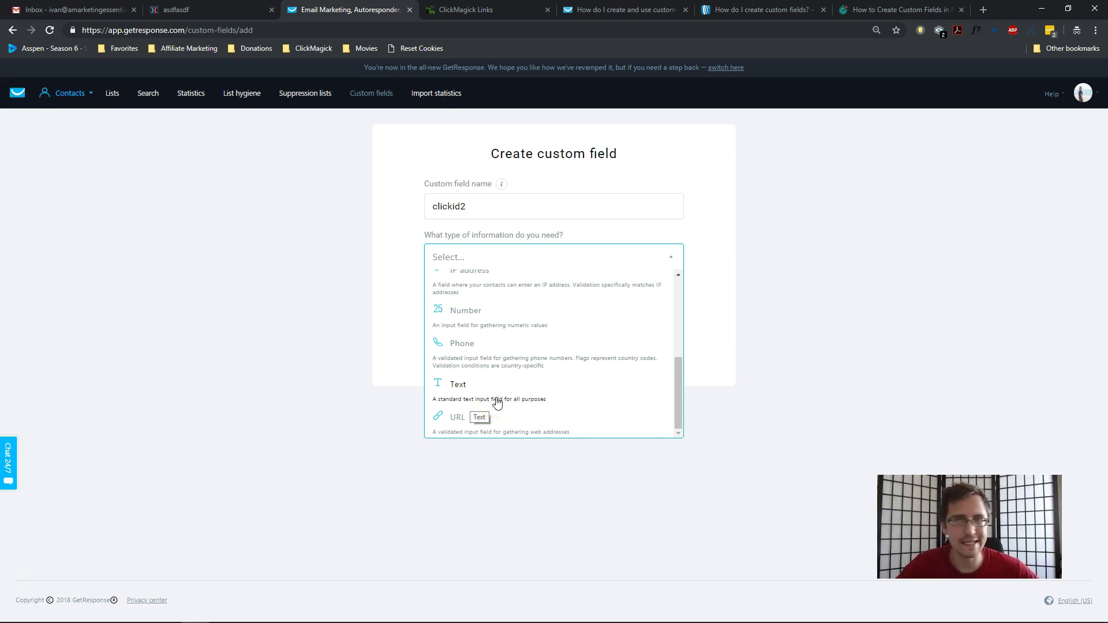
click(503, 387)
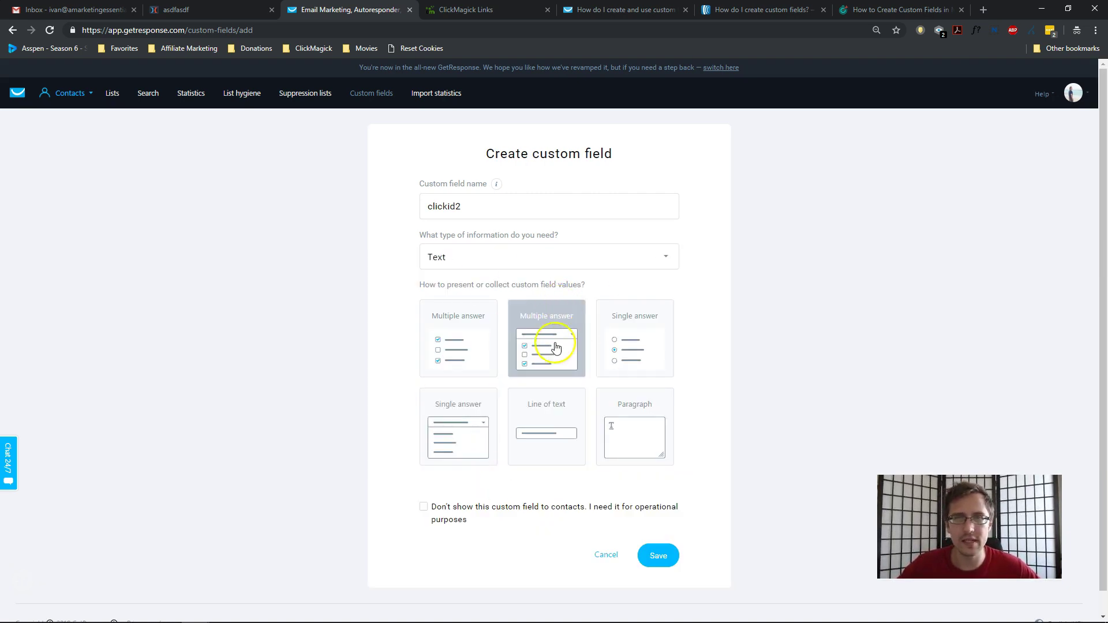
click(563, 427)
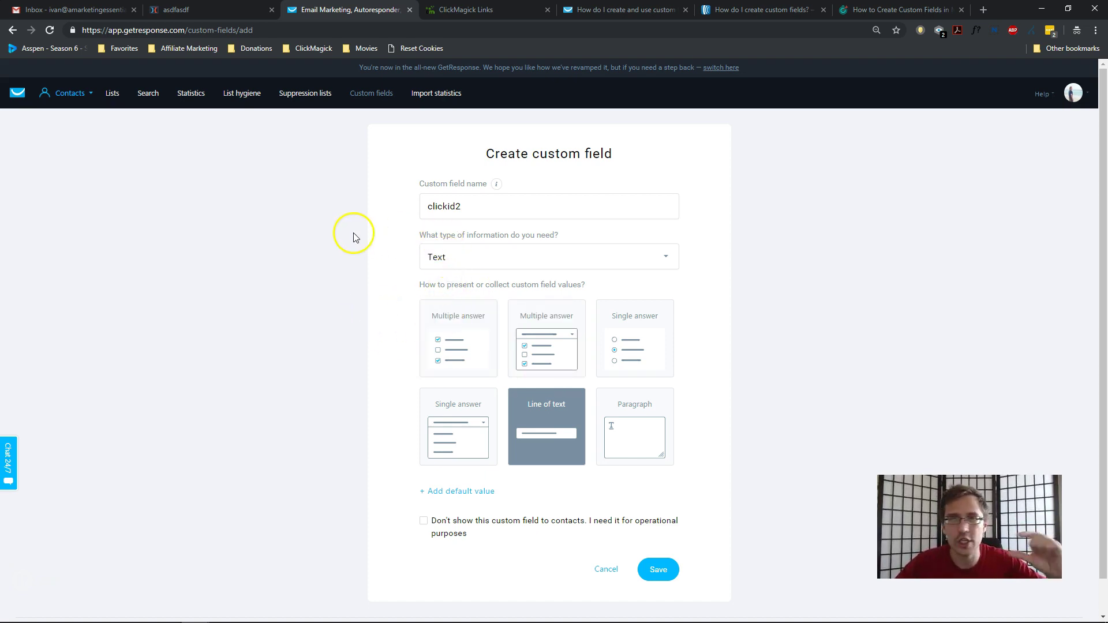
scroll(354, 235, down, 1)
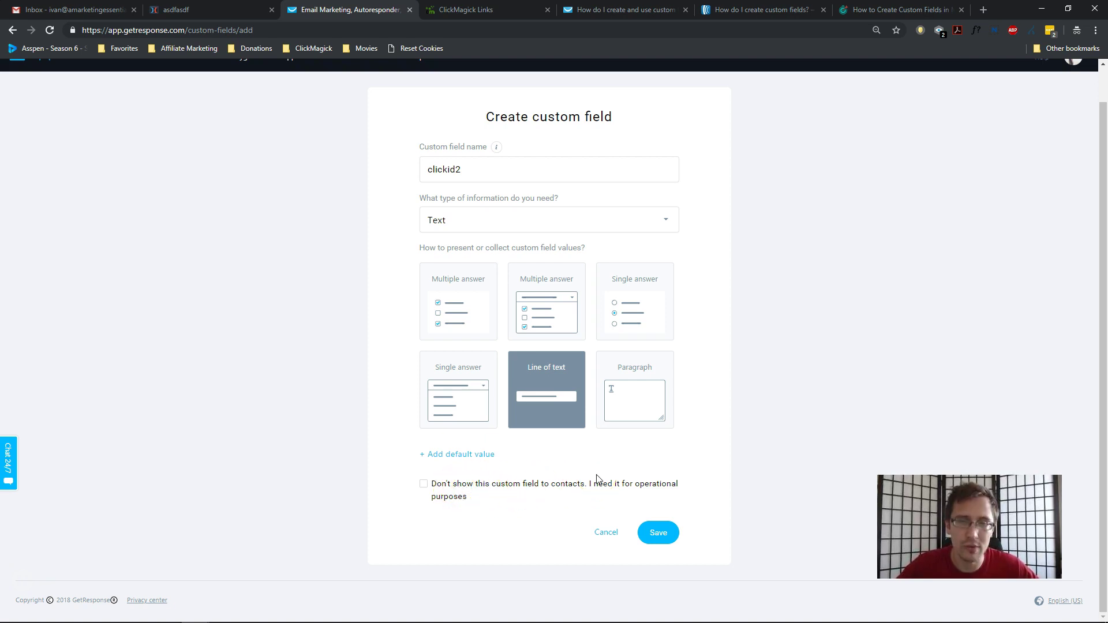
click(665, 533)
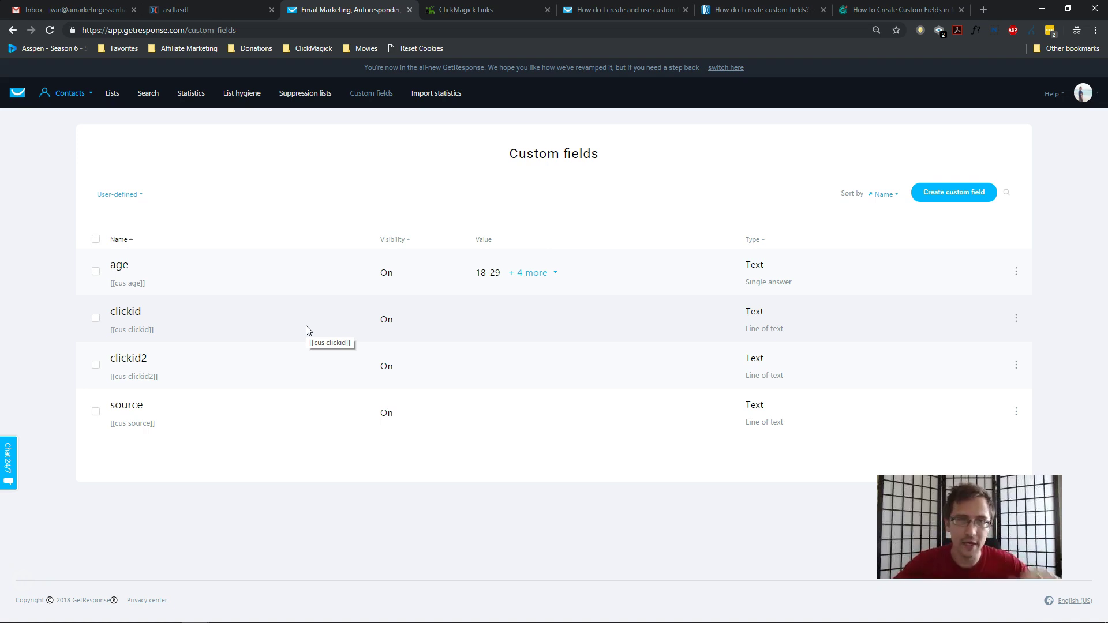
Start a new Plain HTML form from Forms & surveys.
click(19, 93)
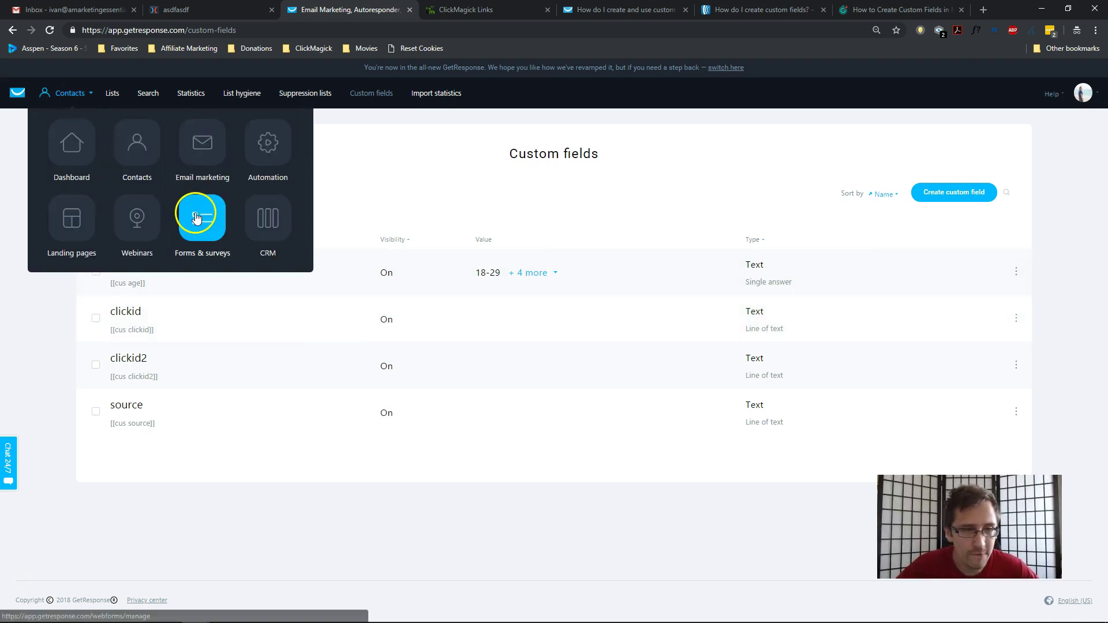
click(196, 217)
click(976, 207)
click(622, 256)
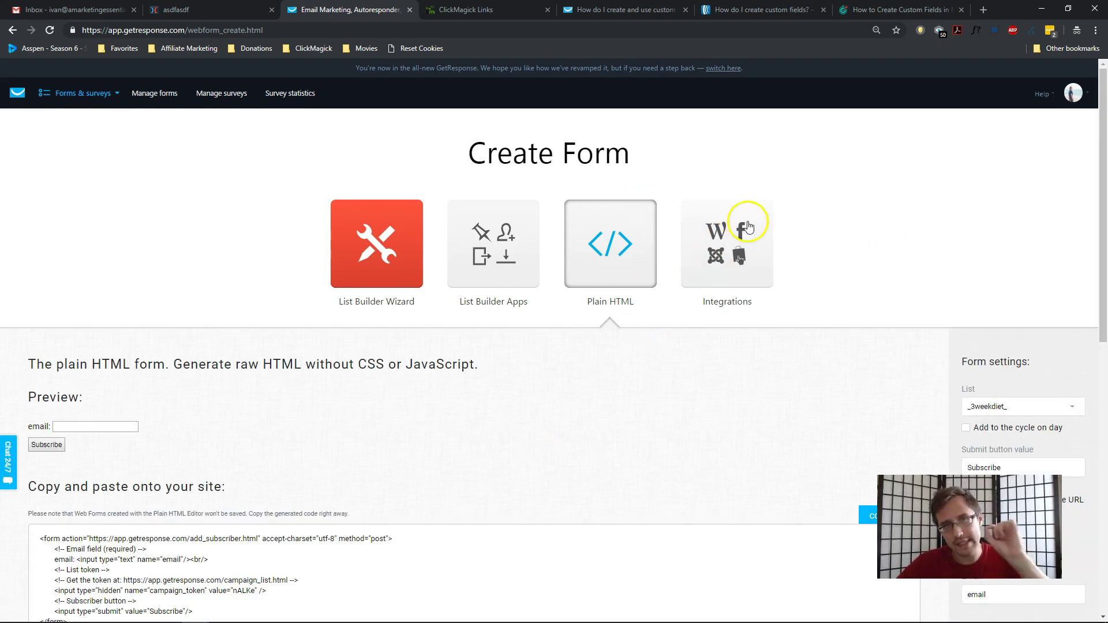
Assign the form to test_campaign1, add subscribers to the cycle, and enable a custom thank-you URL.
scroll(891, 202, down, 2)
scroll(900, 208, down, 1)
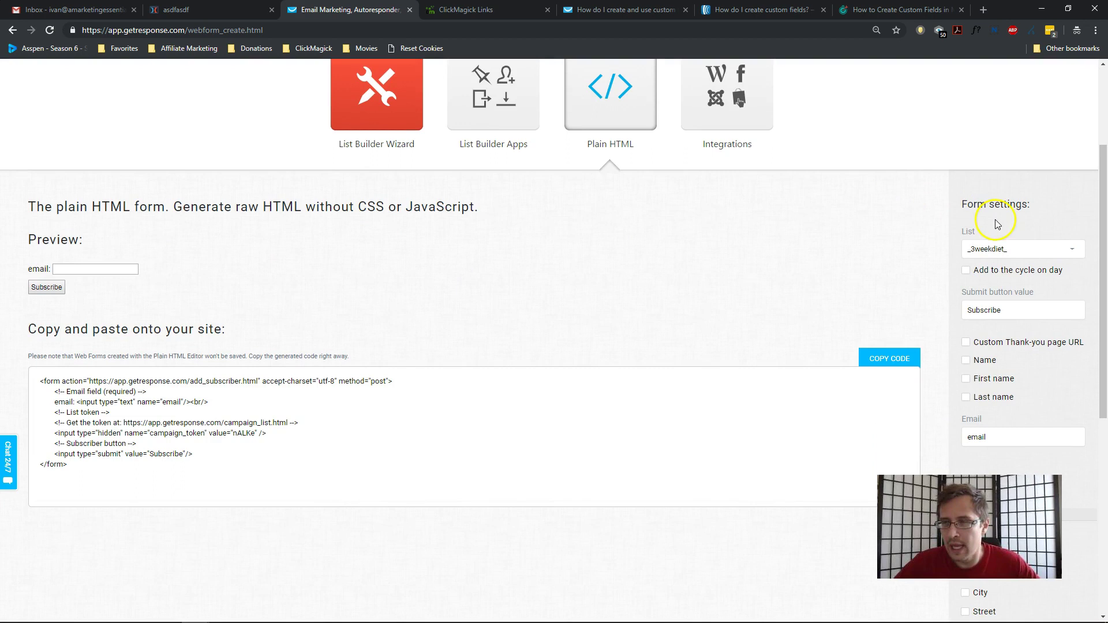
click(1001, 249)
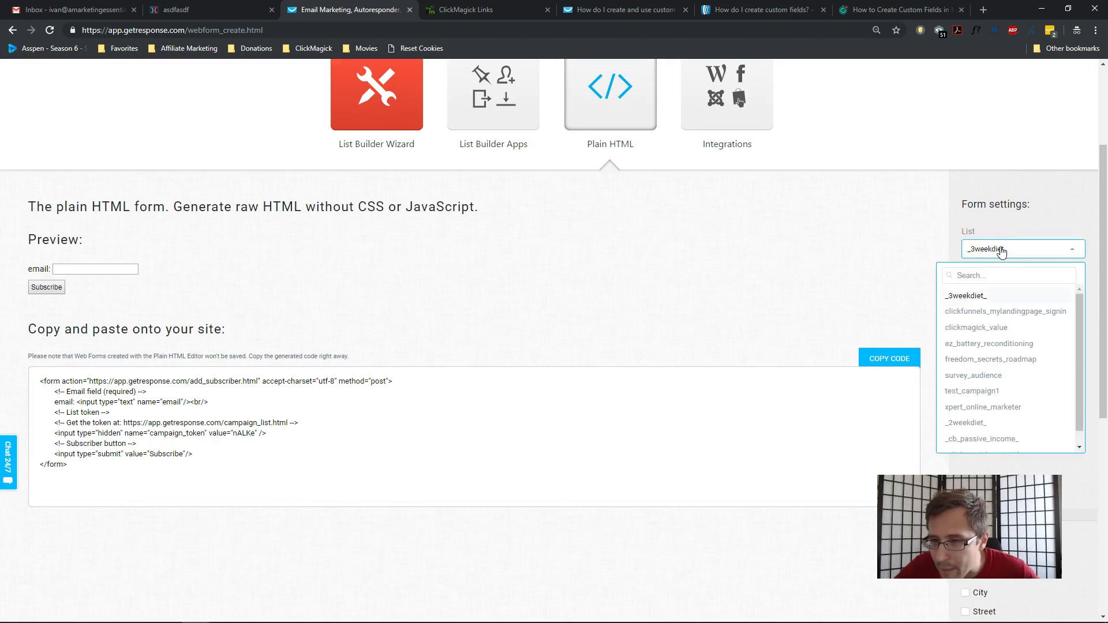
click(975, 391)
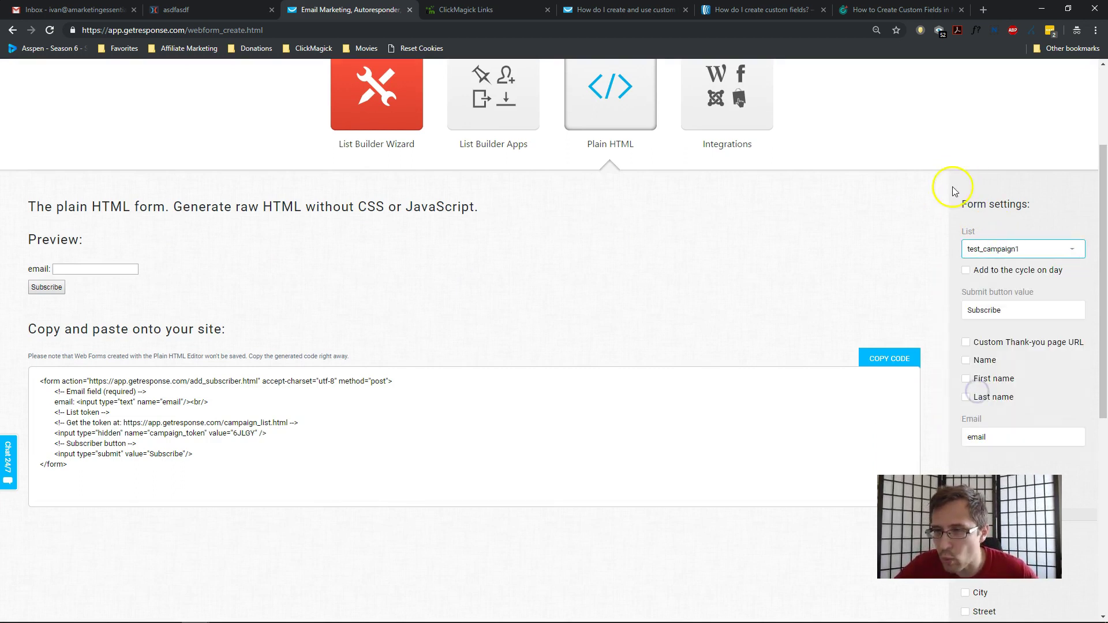
click(967, 270)
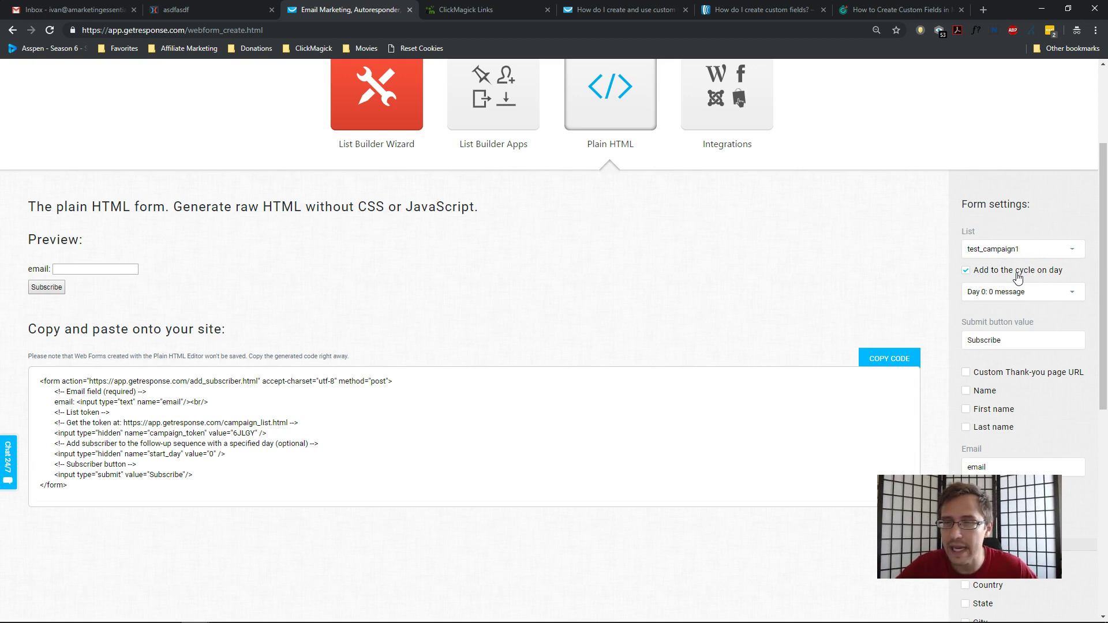
click(990, 374)
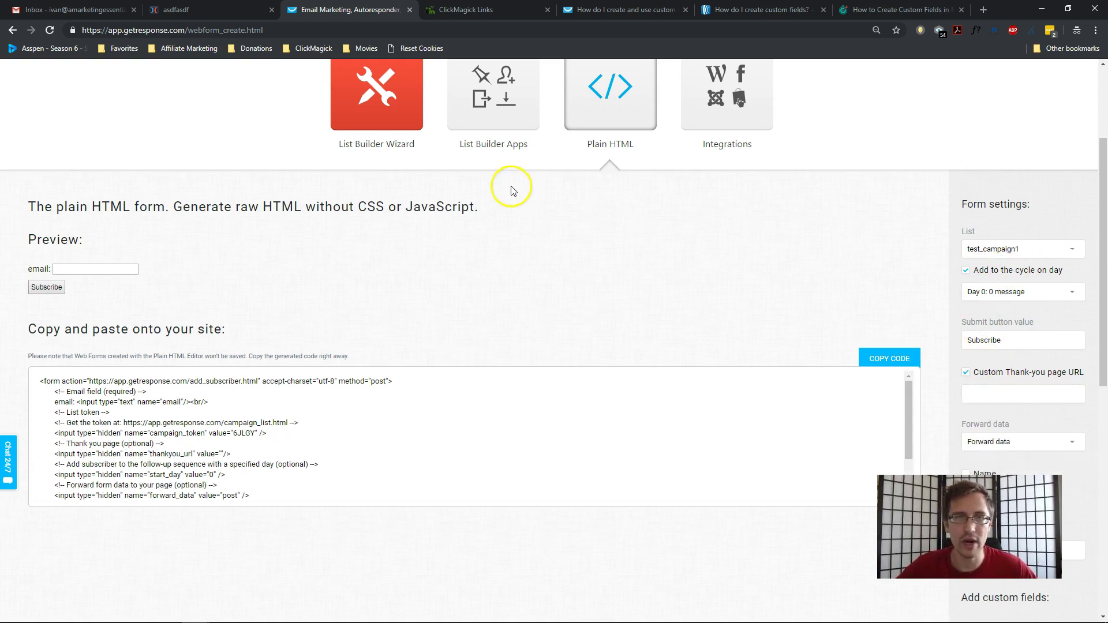
Copy the EMAIL TEST link's primary URL in ClickMagick.
click(468, 8)
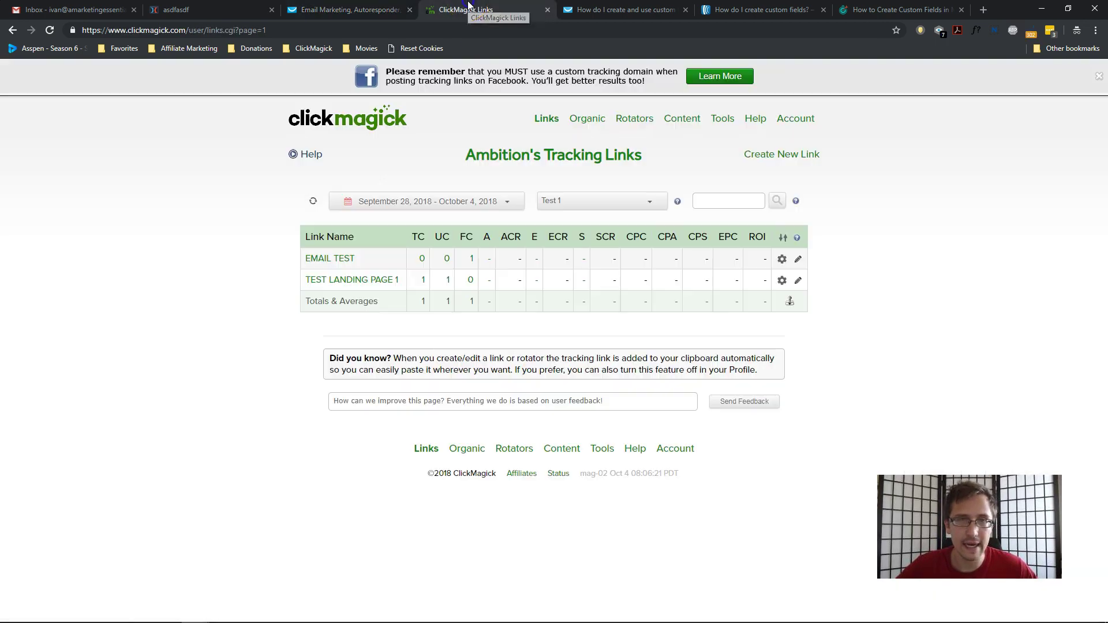
click(340, 261)
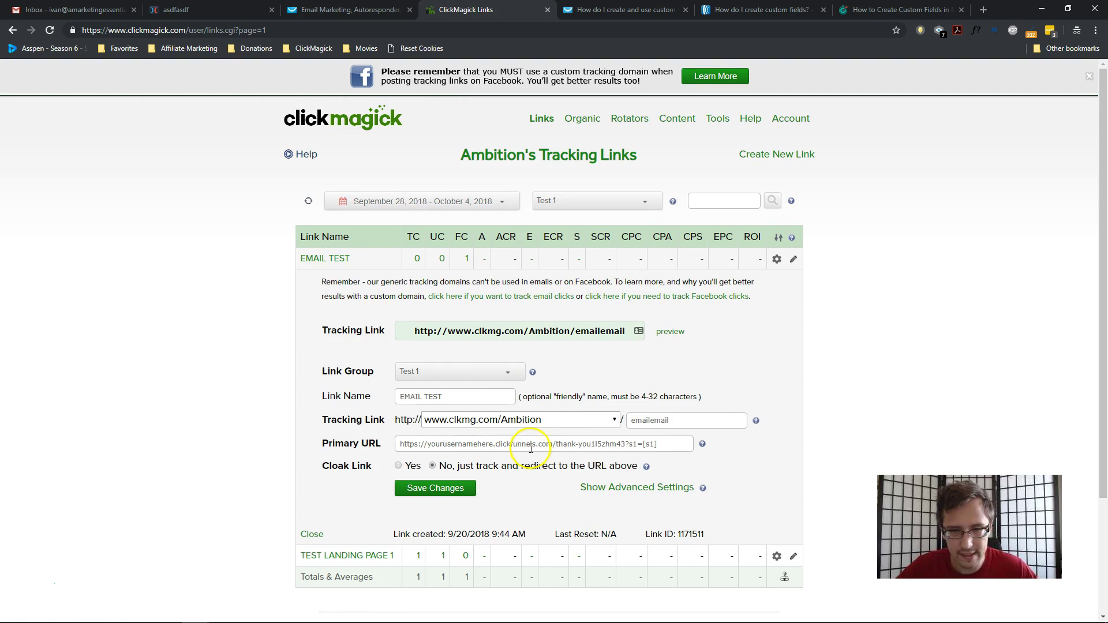
triple_click(530, 445)
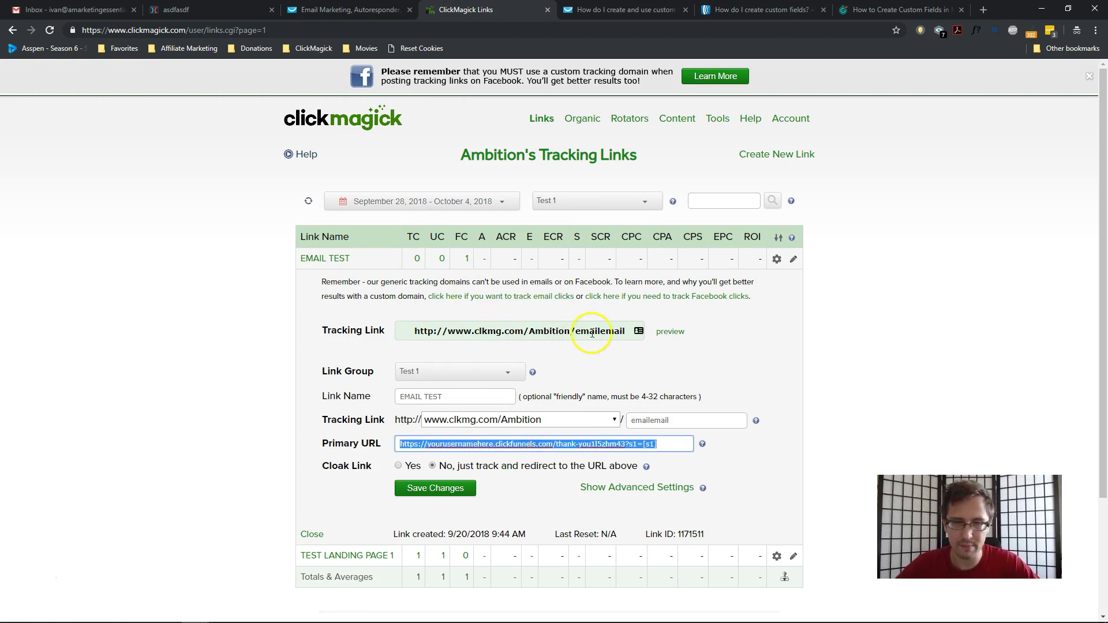
click(530, 333)
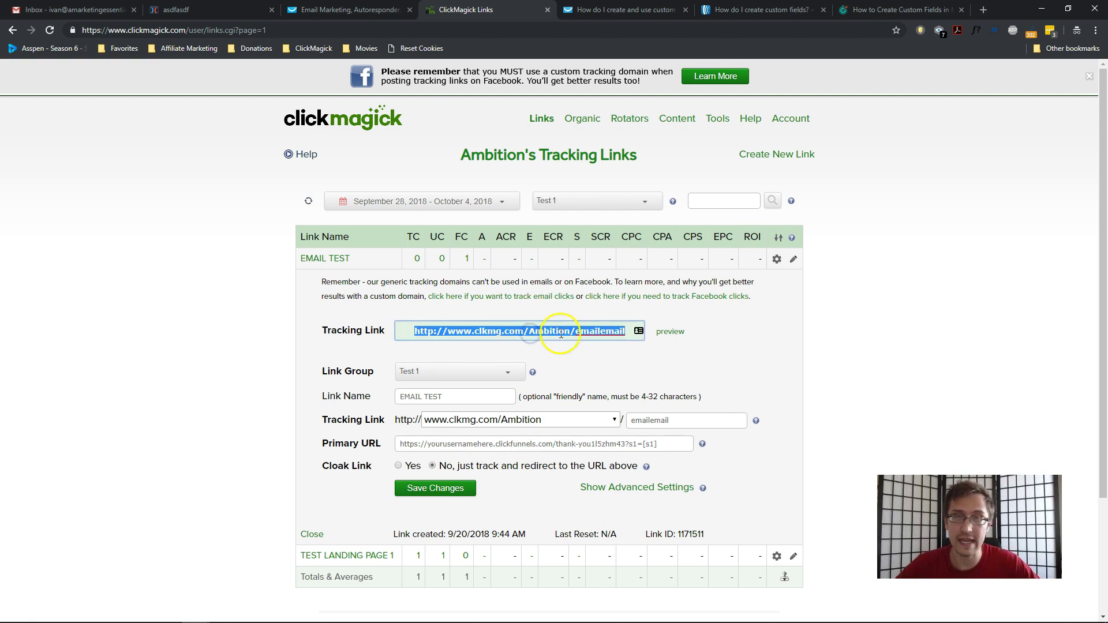
click(531, 447)
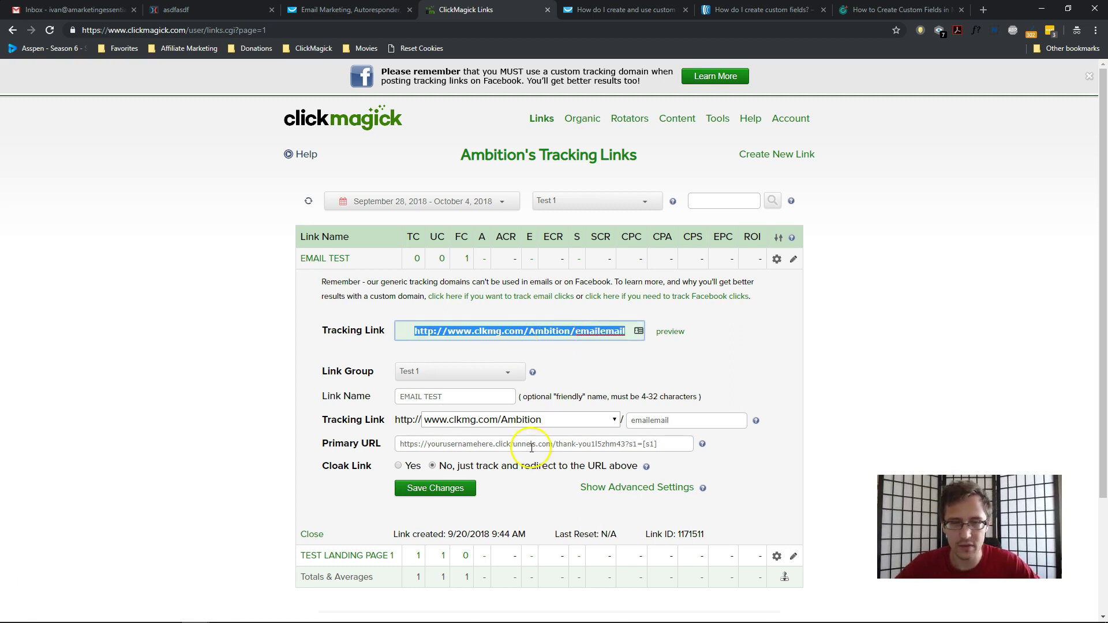
click(531, 447)
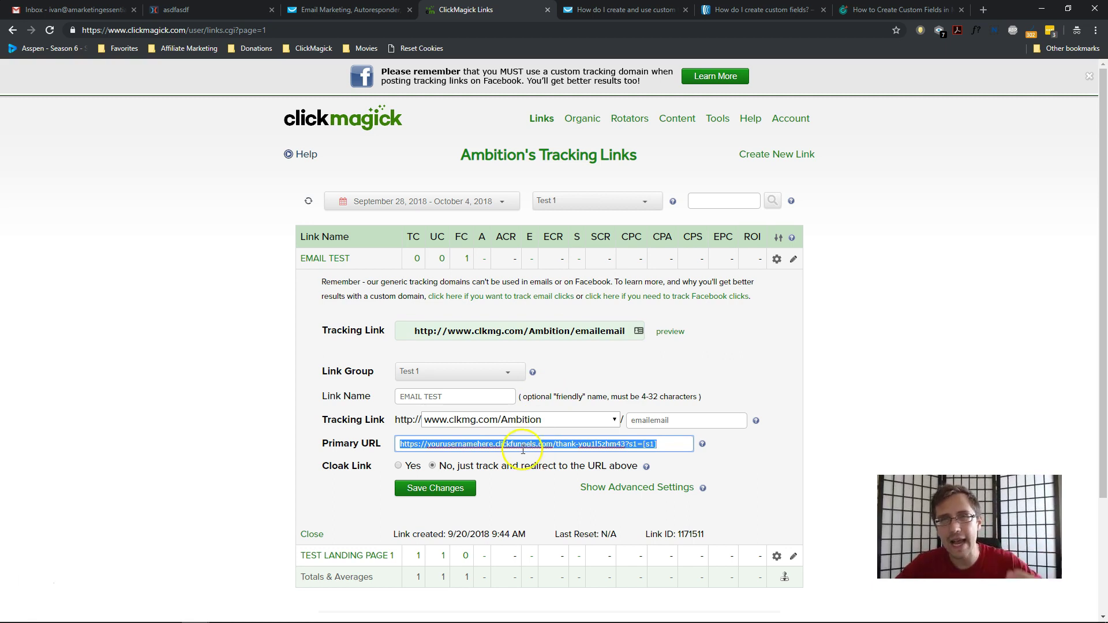
click(329, 259)
Paste the copied URL into the GetResponse form's thank-you page URL field.
click(323, 10)
click(992, 392)
key(ctrl+v)
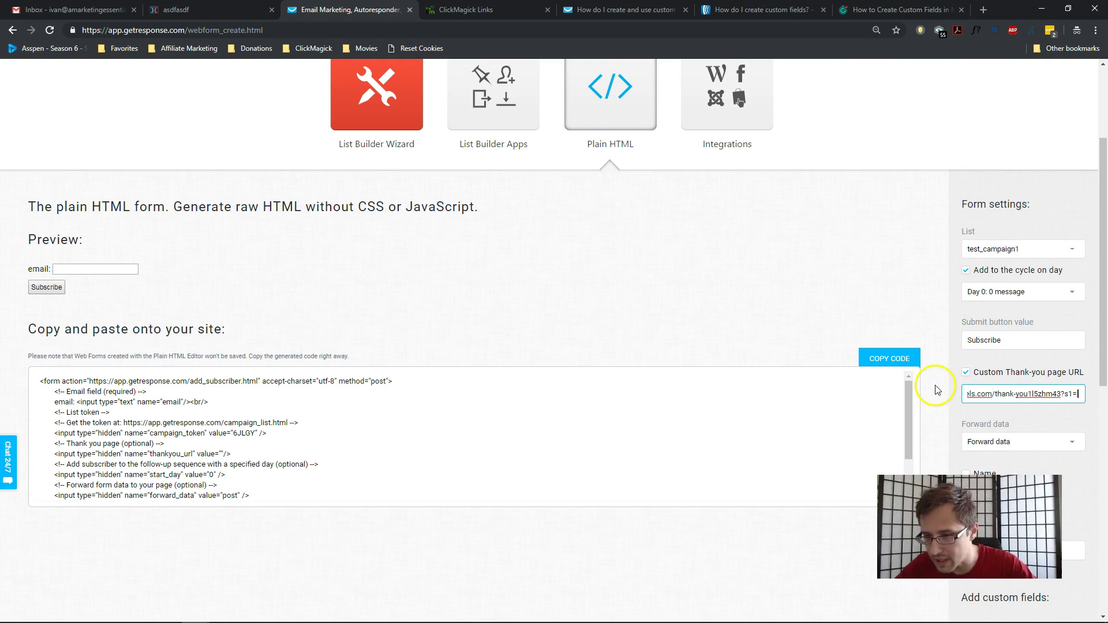
Append a [ after s1= at the end of the thank-you URL and apply it.
scroll(980, 347, down, 2)
click(953, 274)
key(End)
text([)
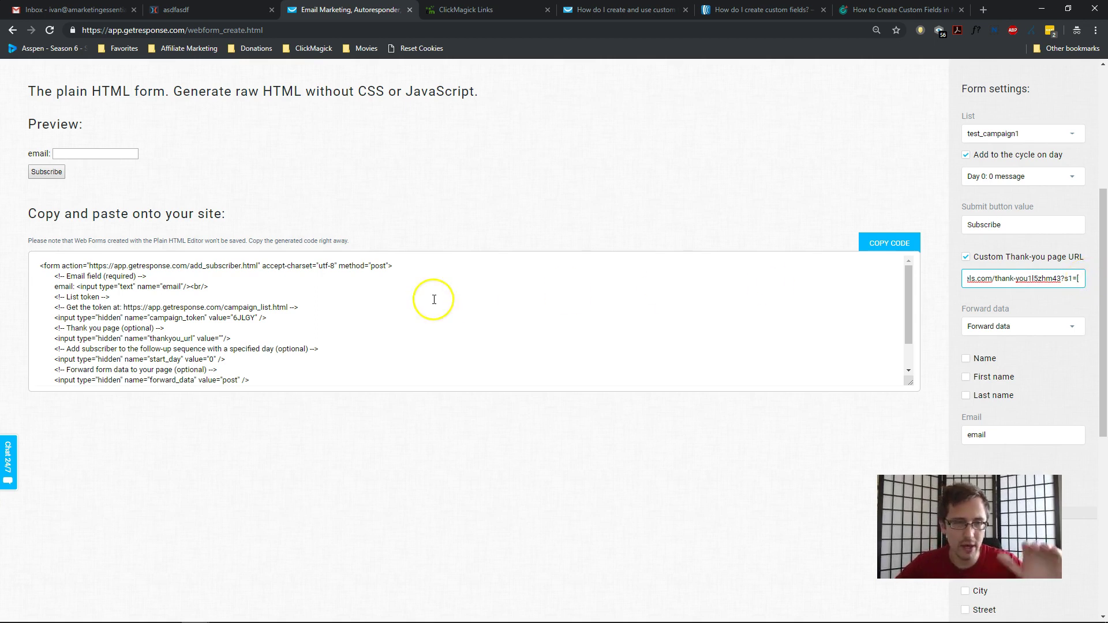
click(253, 341)
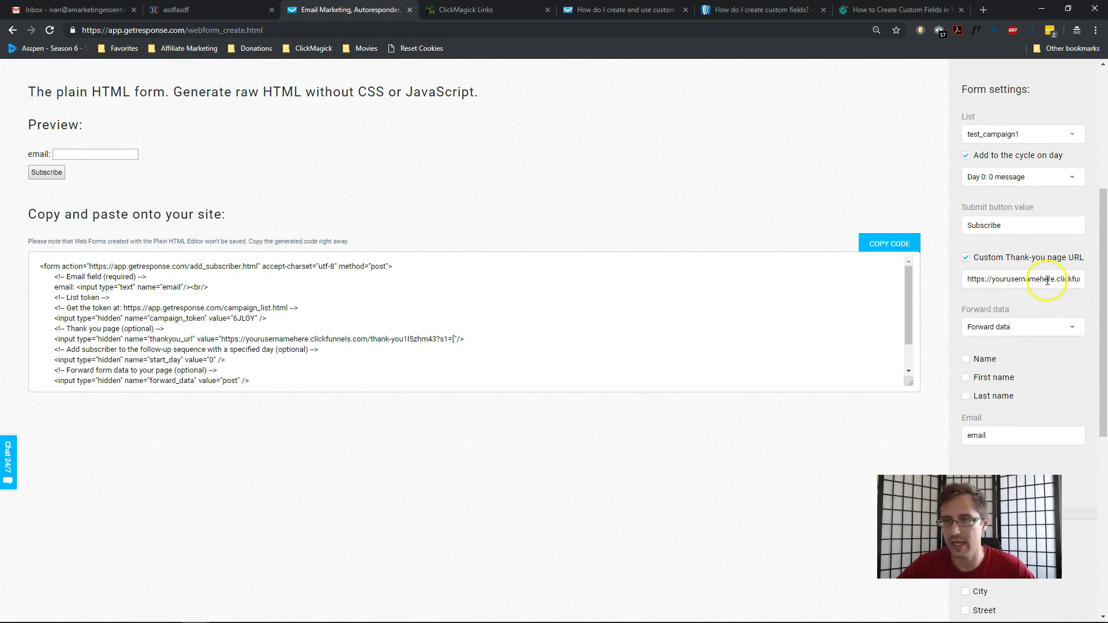
Add the clickid custom field to the plain HTML form.
scroll(976, 349, down, 1)
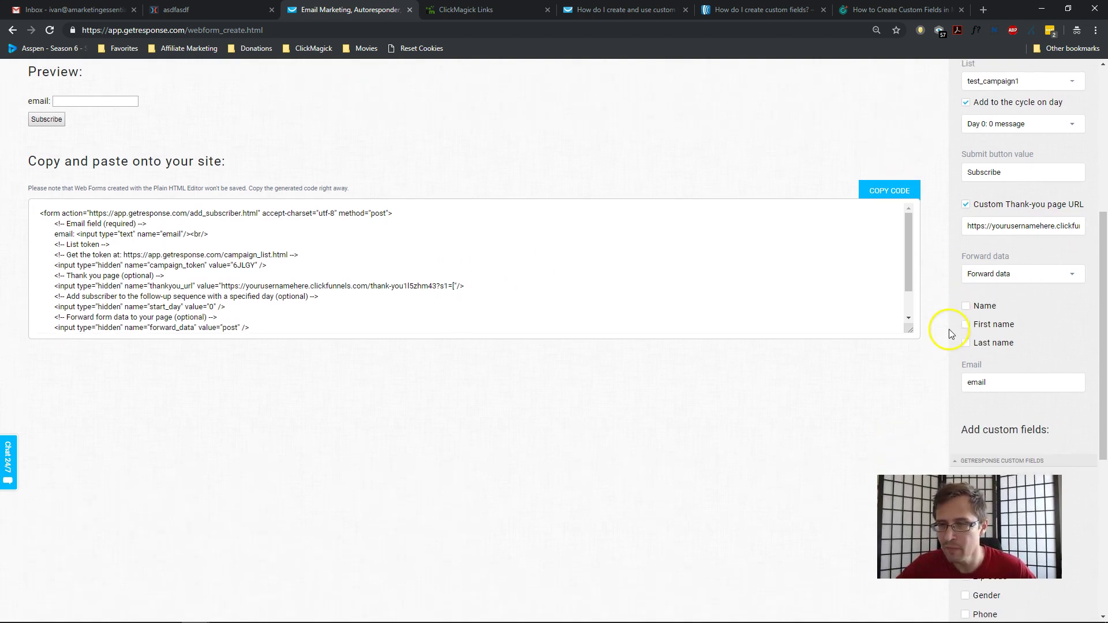
scroll(935, 346, down, 6)
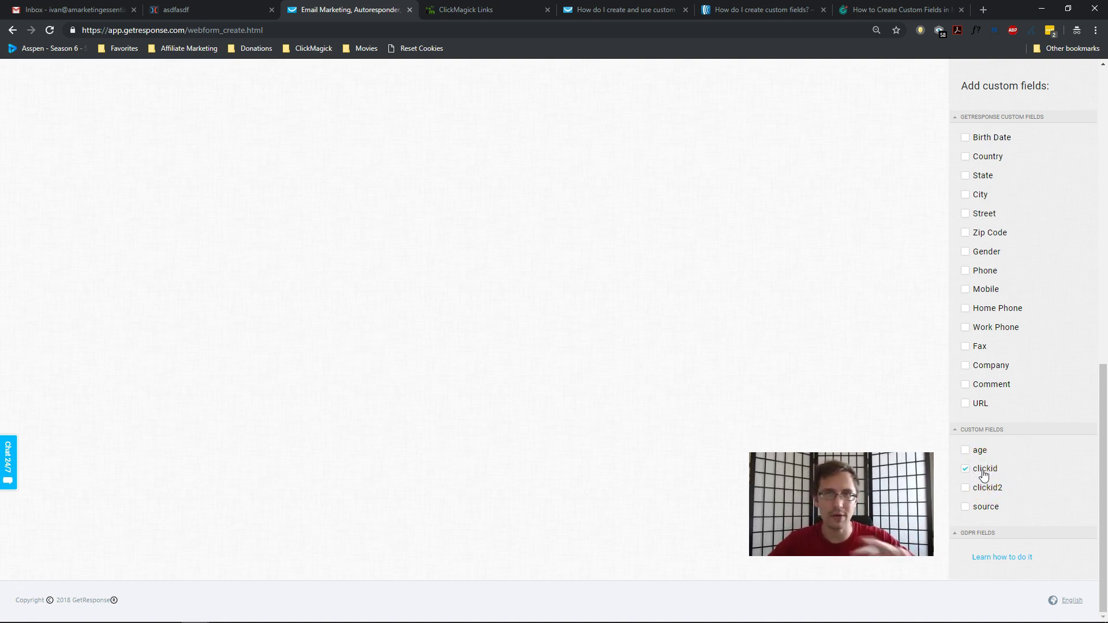
click(929, 411)
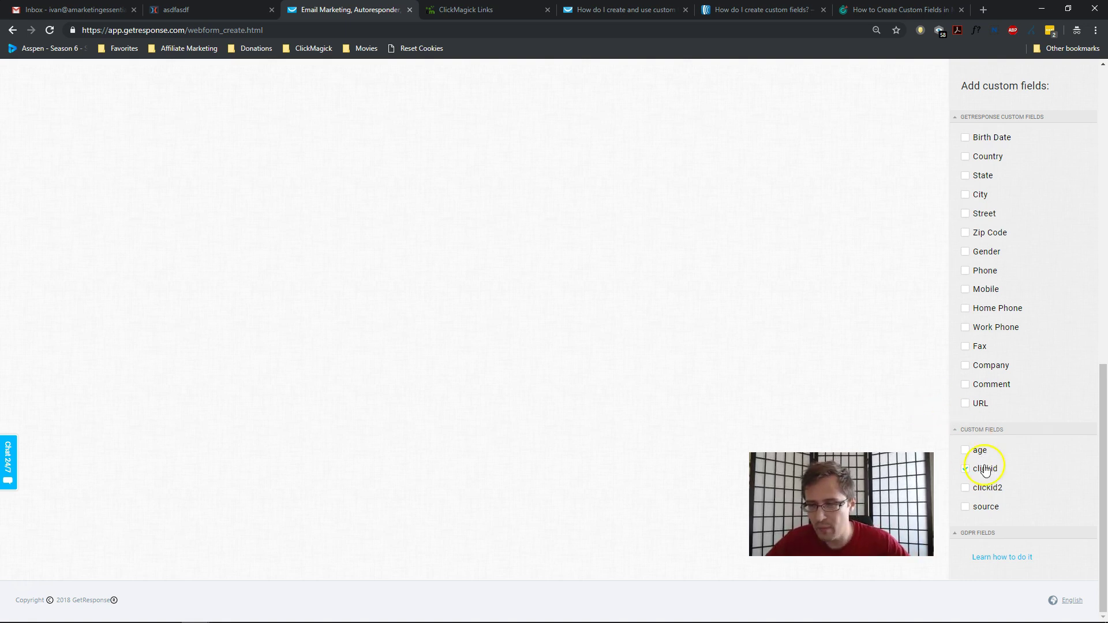
scroll(991, 456, up, 3)
scroll(955, 436, up, 3)
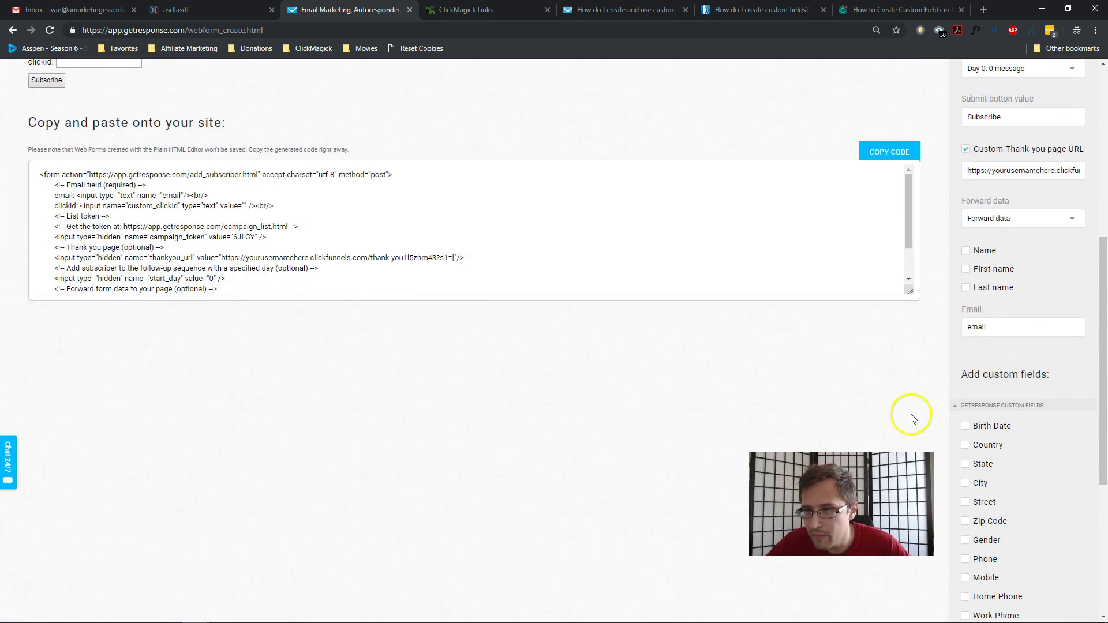
scroll(952, 370, up, 2)
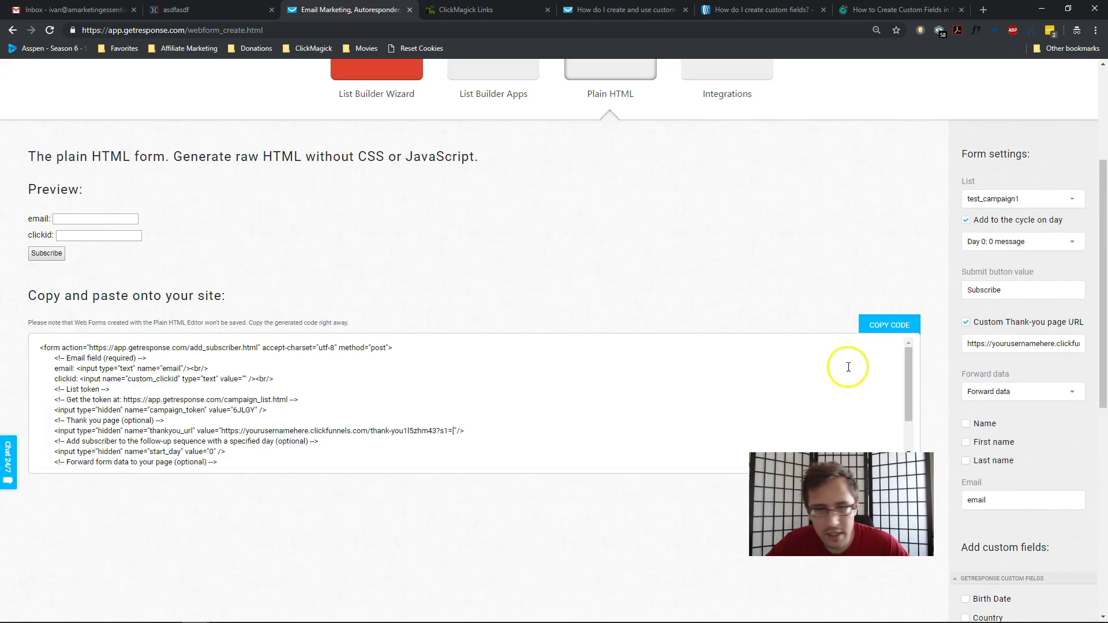
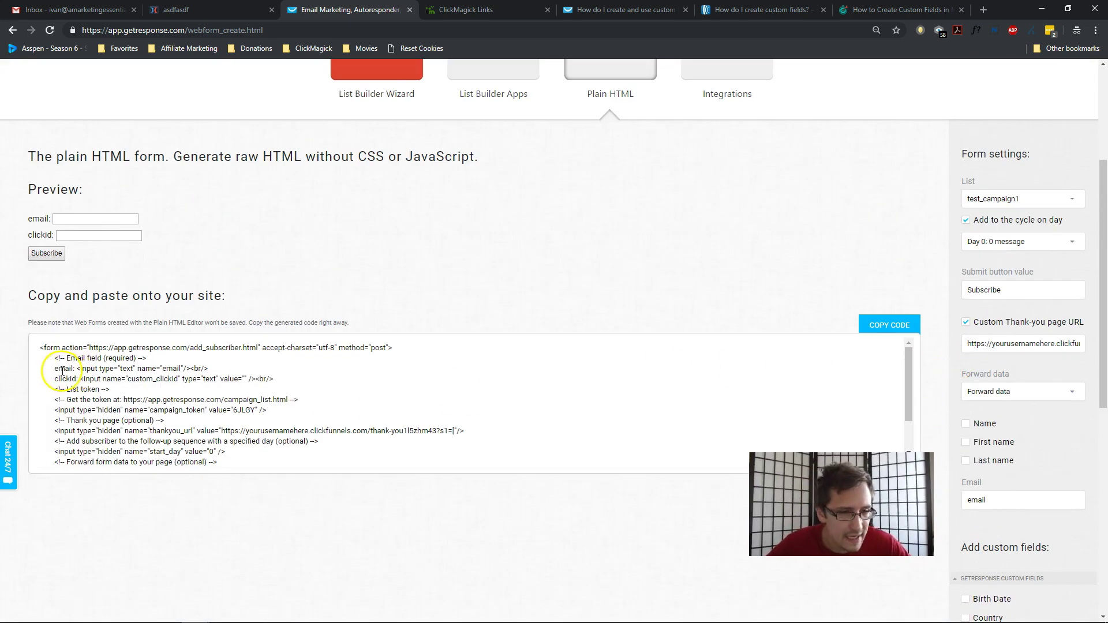
Select the full GetResponse form HTML, from the opening form tag through the Subscribe button.
click(152, 370)
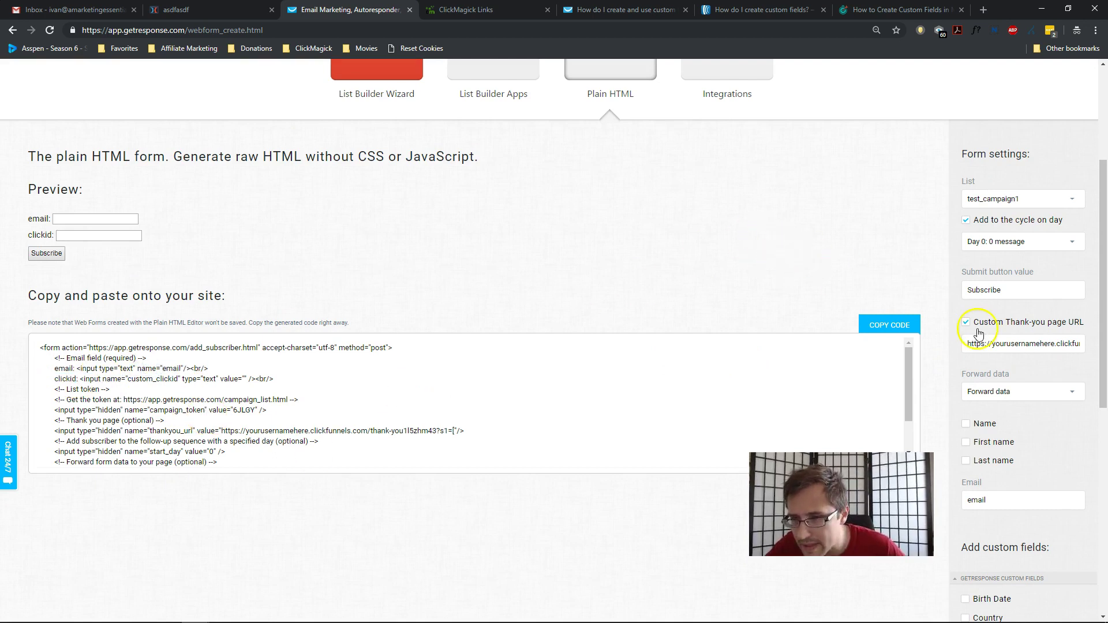
scroll(909, 268, down, 1)
scroll(910, 271, down, 6)
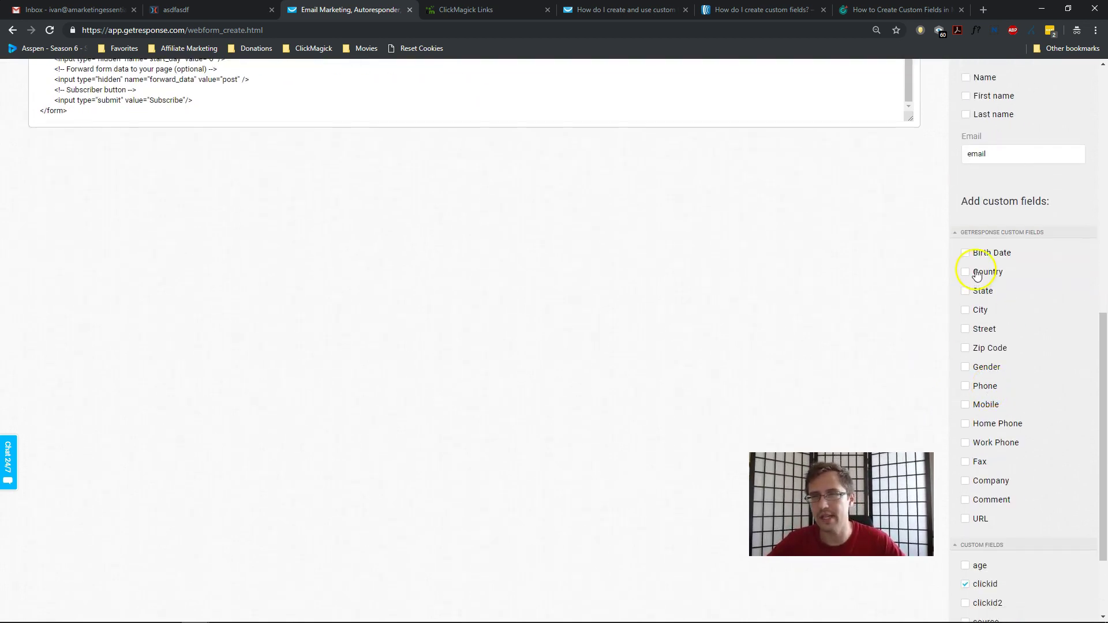
scroll(988, 304, down, 2)
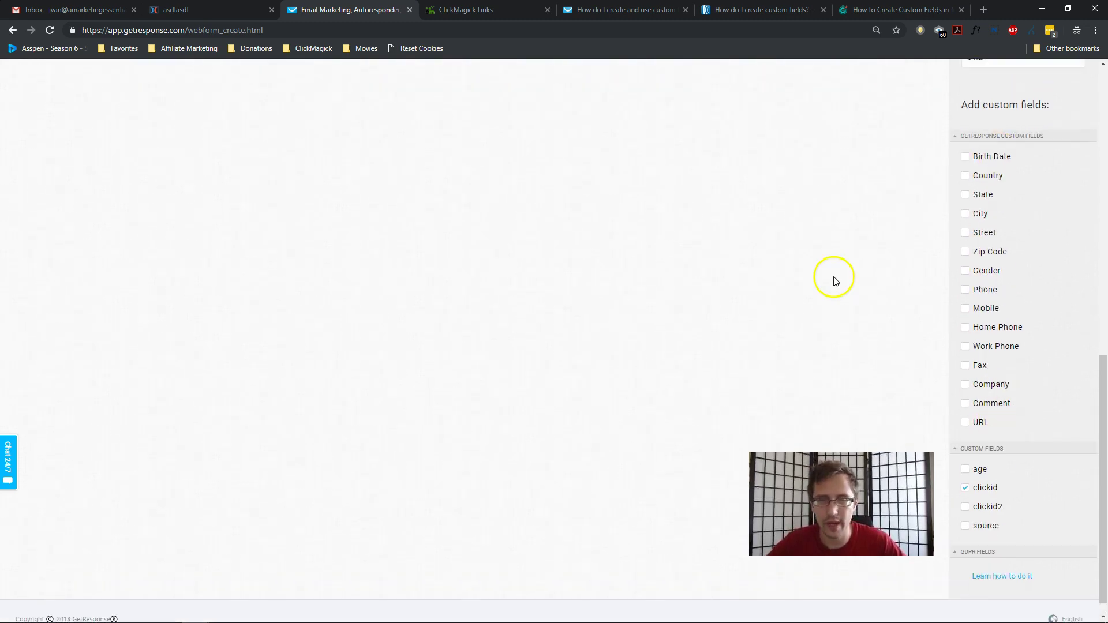
scroll(833, 279, up, 7)
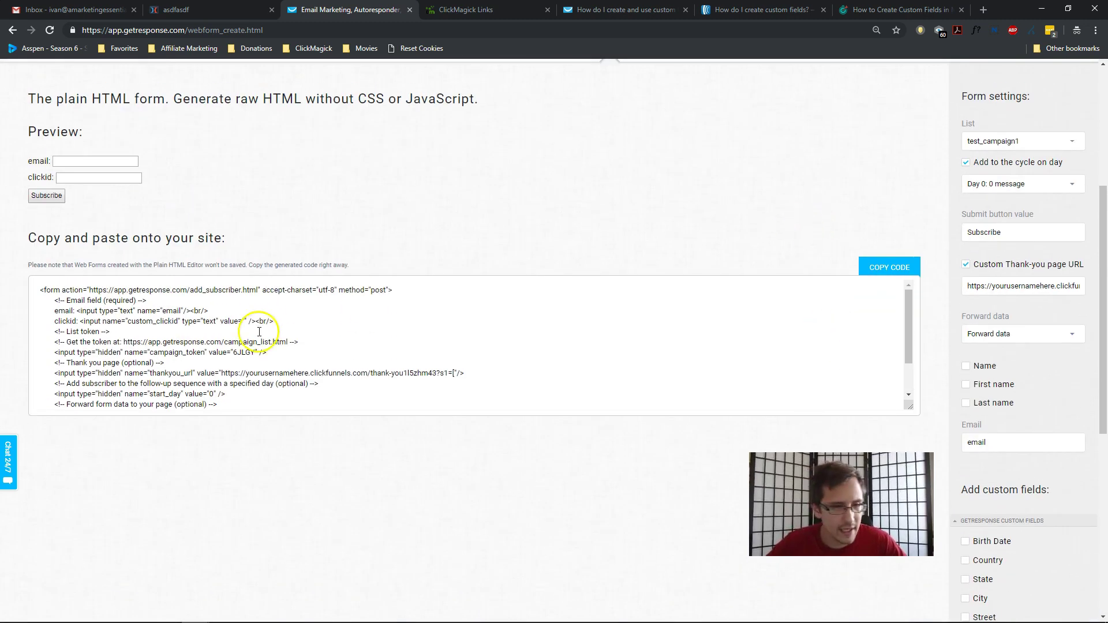
scroll(257, 325, down, 2)
drag(79, 400, 33, 265)
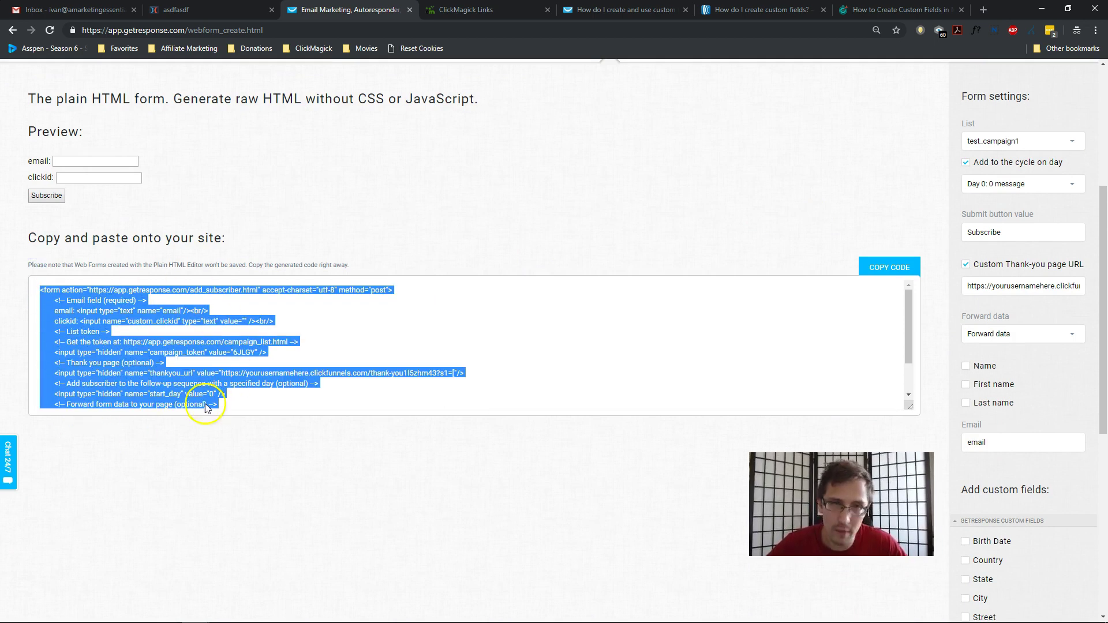
Open the ClickFunnels opt-in page's Settings > Integrations panel.
click(237, 8)
click(190, 76)
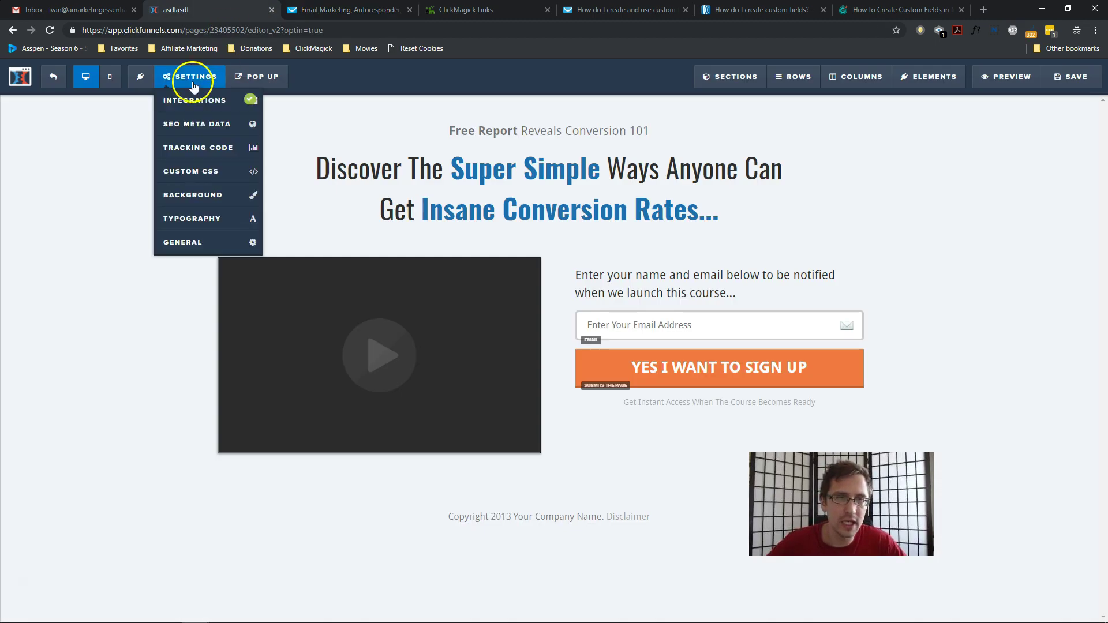
click(194, 110)
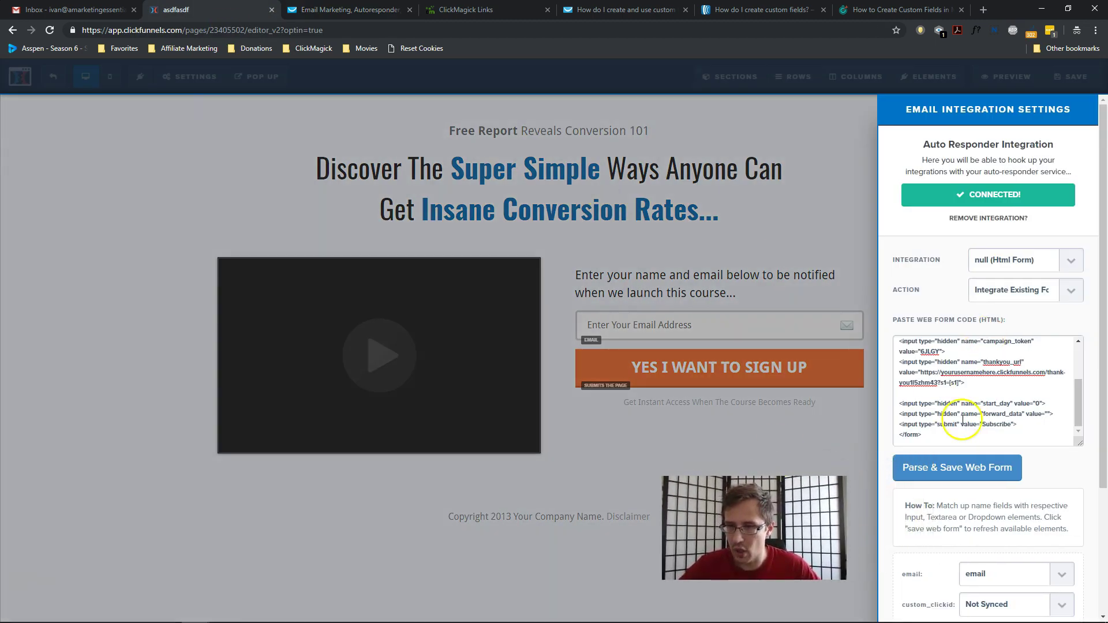
scroll(949, 412, up, 3)
Keep the integration as null (Html Form) with the Integrate Existing Form action.
click(1016, 259)
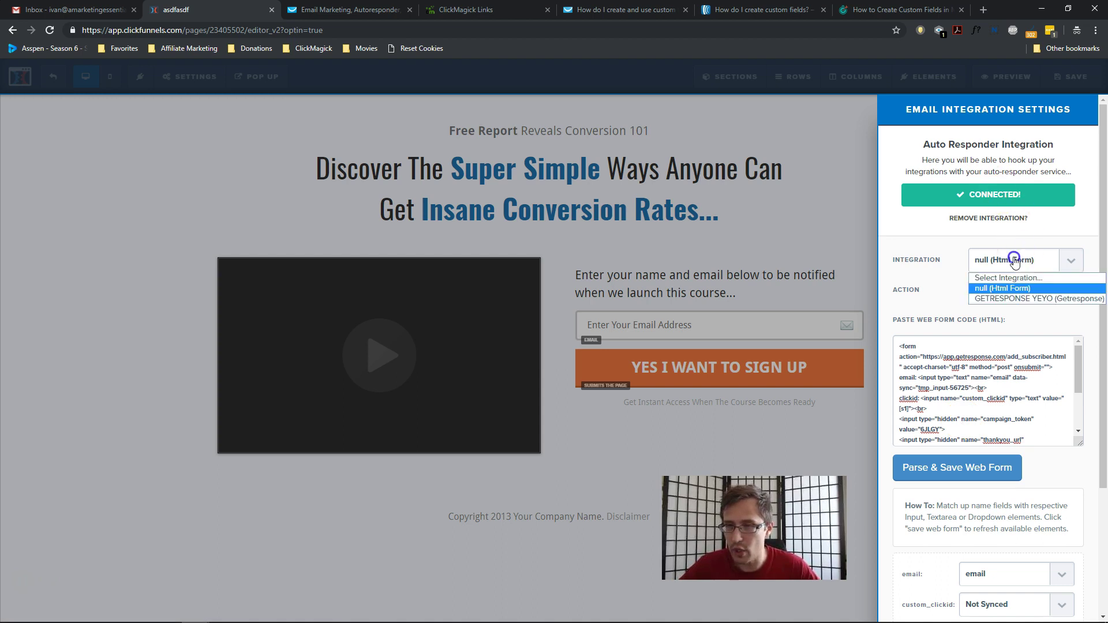
click(953, 260)
click(1004, 289)
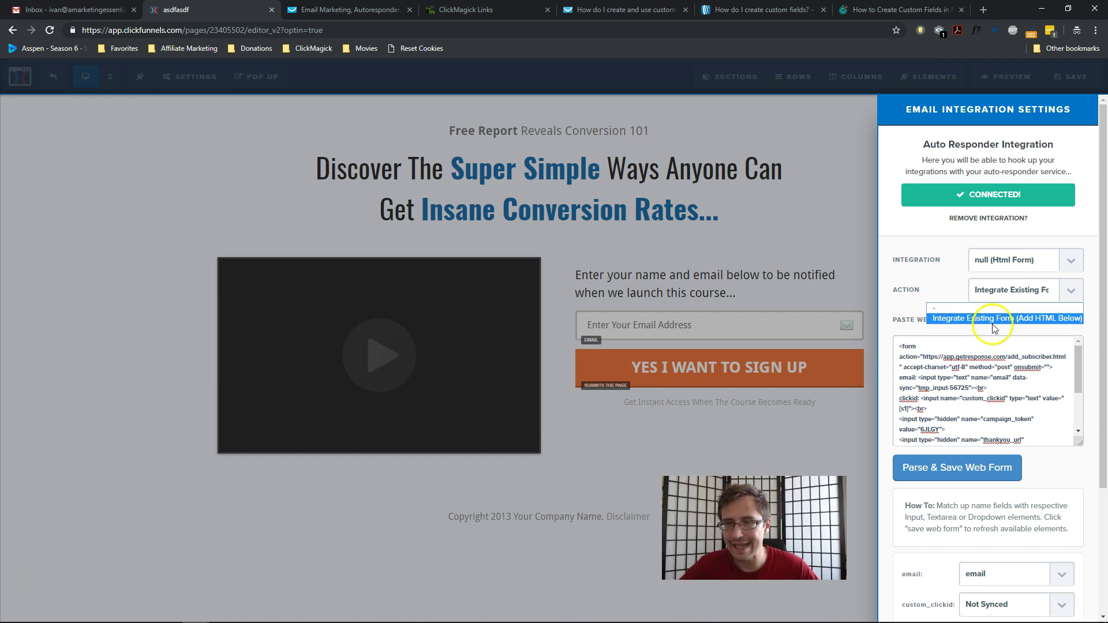
click(930, 279)
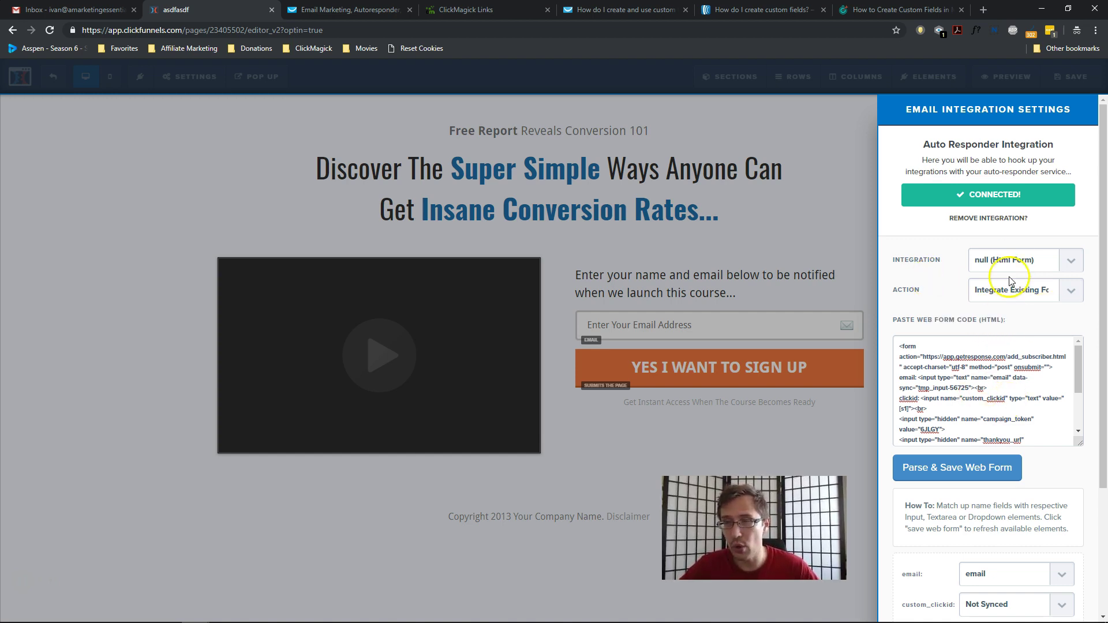
click(992, 259)
click(934, 261)
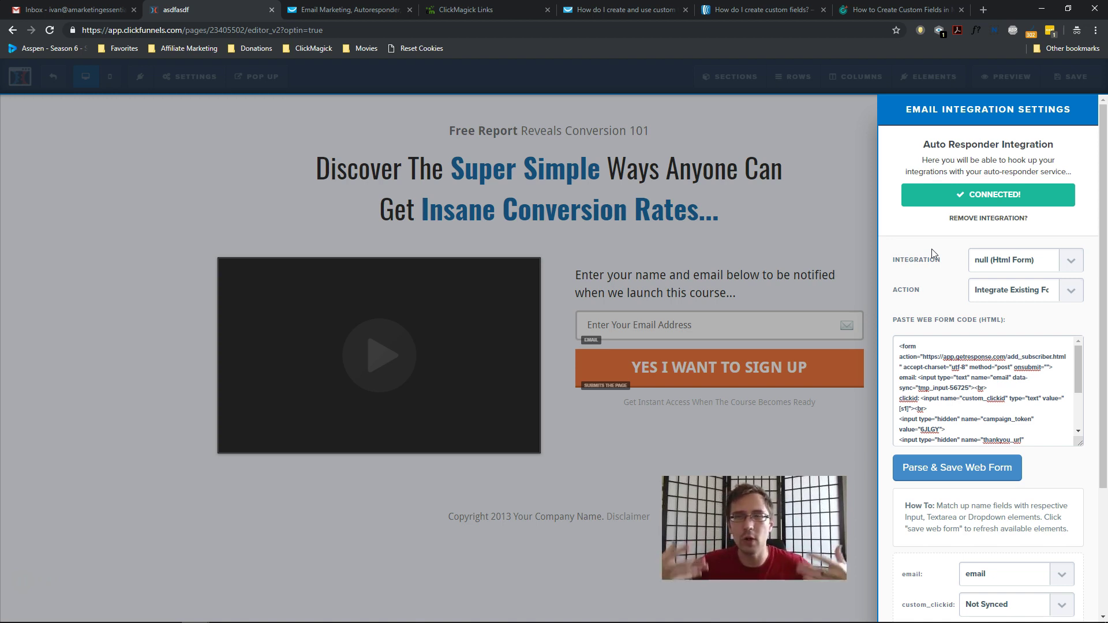
scroll(966, 416, down, 3)
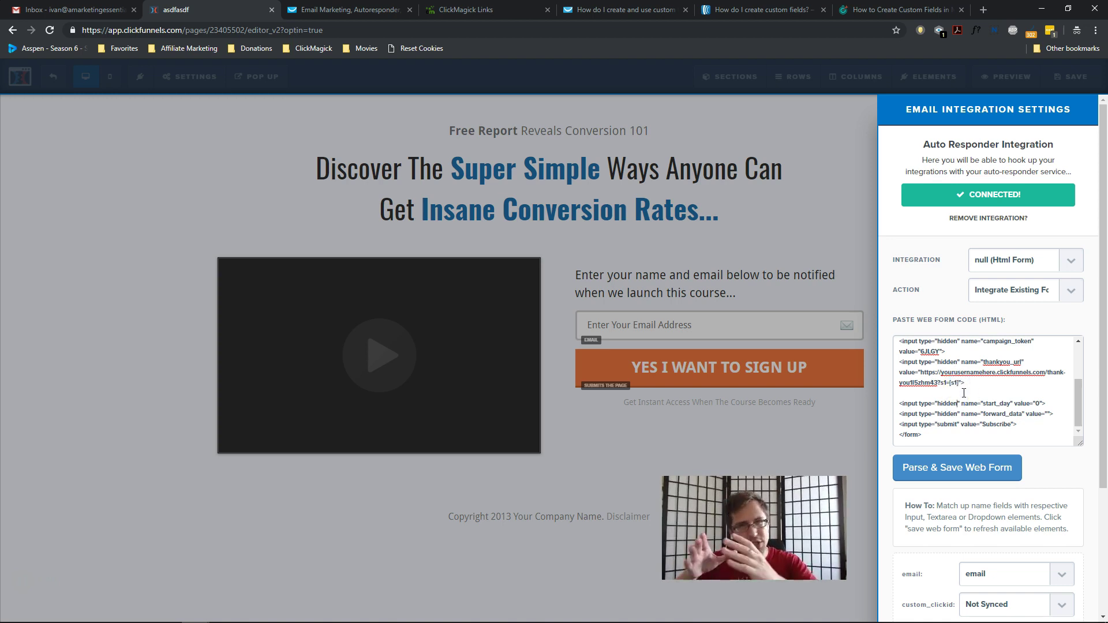
scroll(963, 398, down, 3)
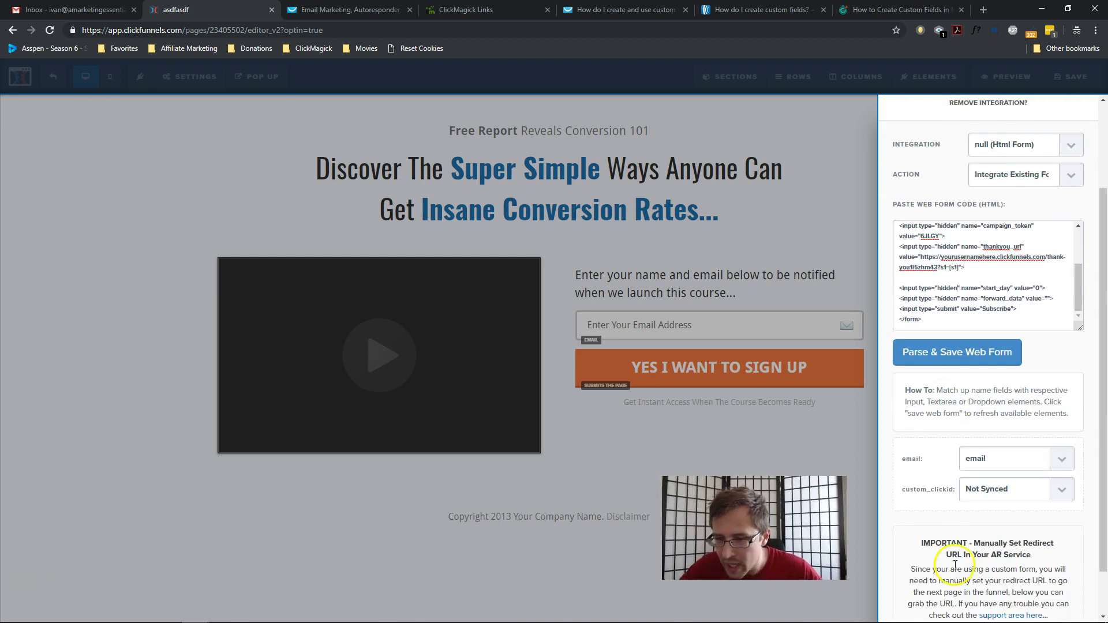
Replace the redirect URL with the form code's thank-you URL ending in ?s1=[s1].
drag(953, 580, 1077, 577)
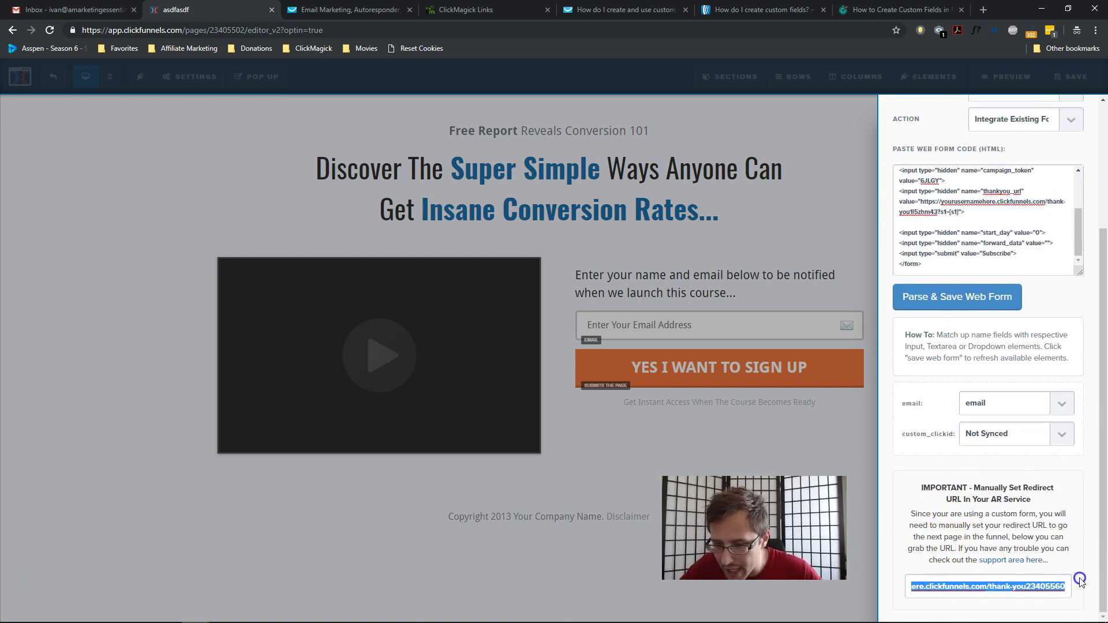
click(1030, 586)
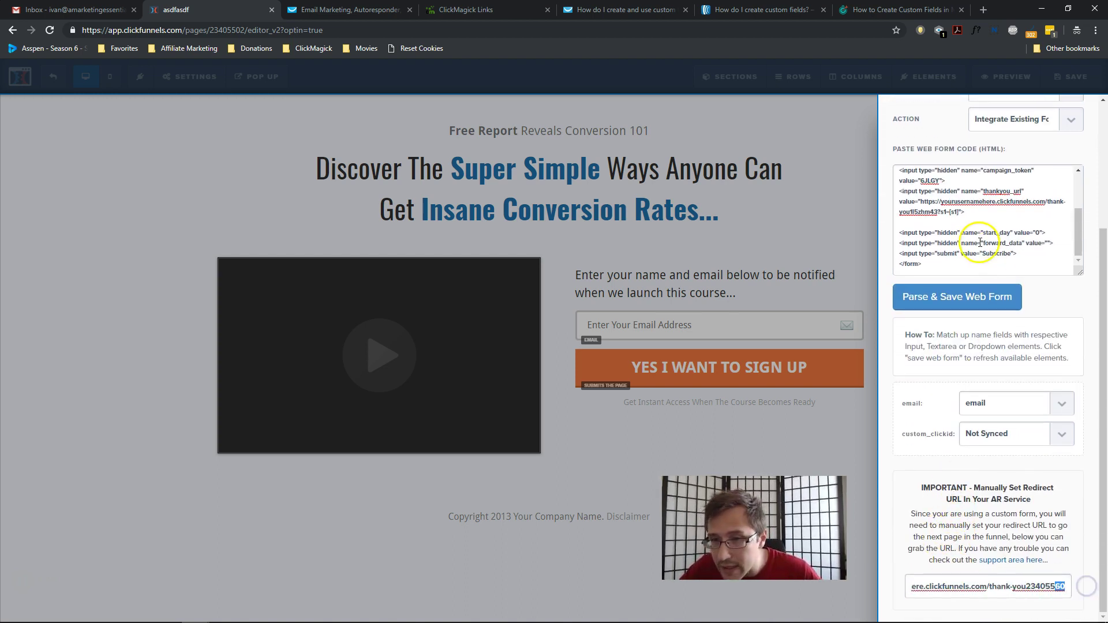
click(951, 211)
drag(950, 211, 930, 200)
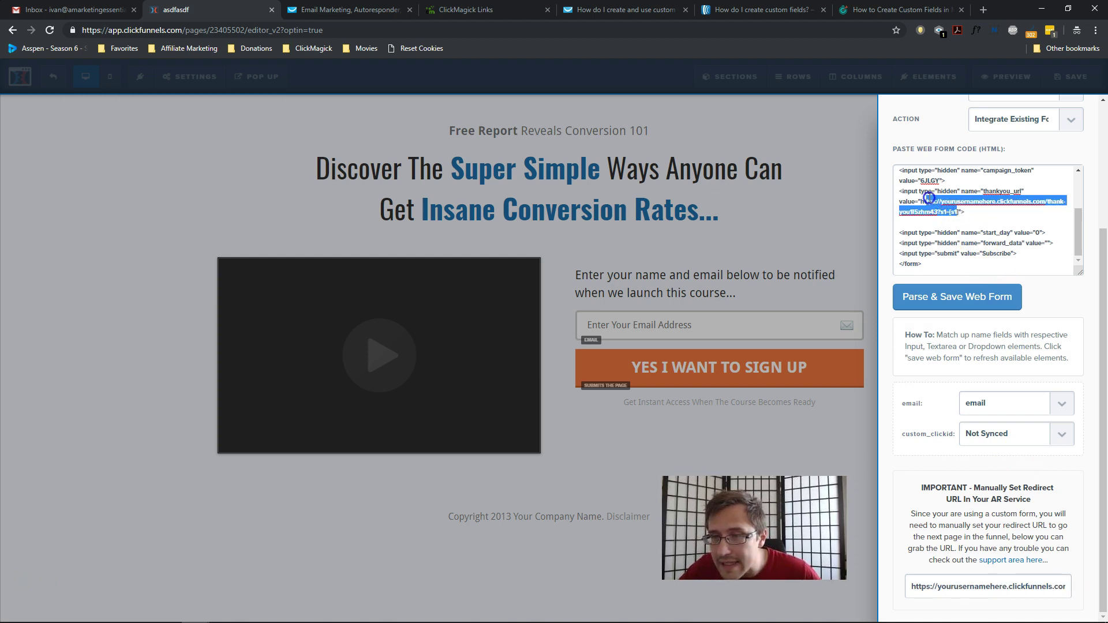
key(ctrl+c)
click(961, 587)
key(ctrl+a)
key(ctrl+v)
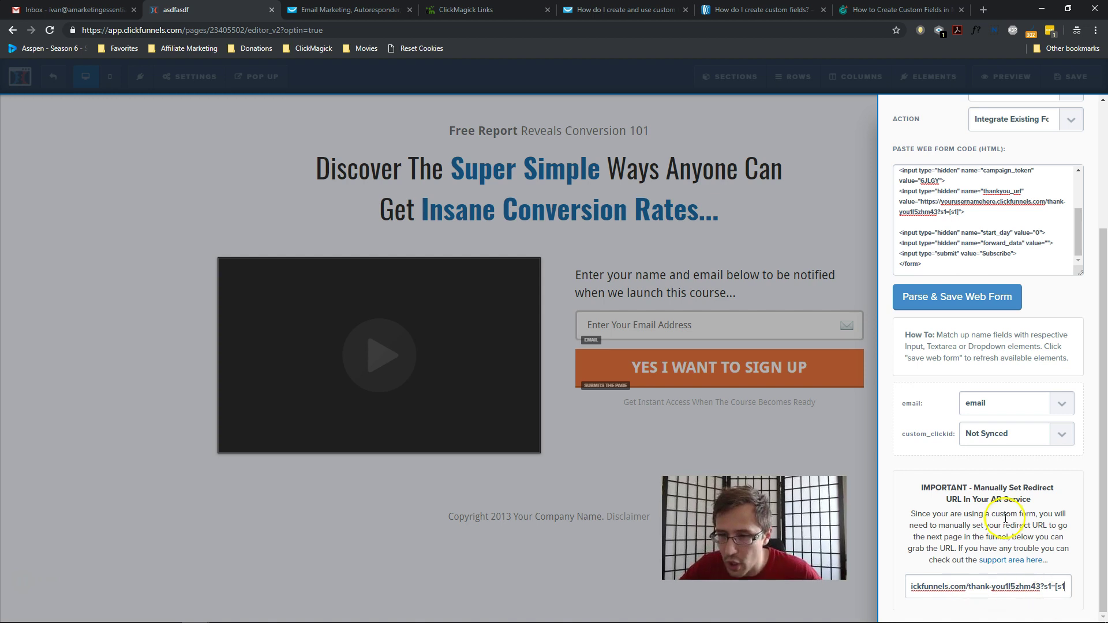
Confirm email maps to email and custom_clickid stays Not Synced.
click(988, 406)
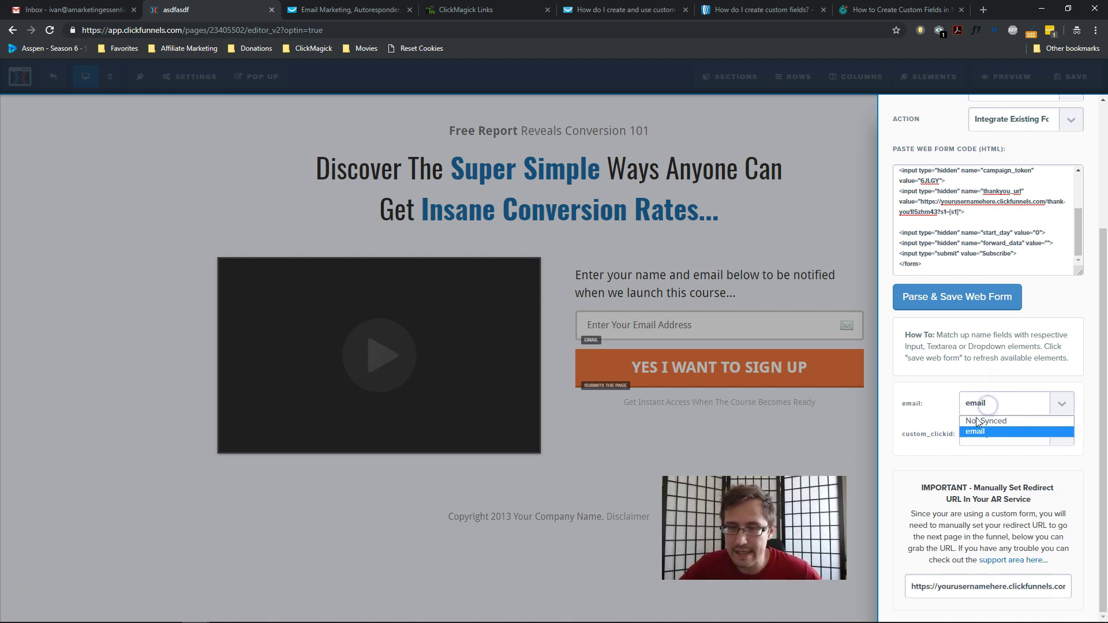
click(984, 431)
click(993, 439)
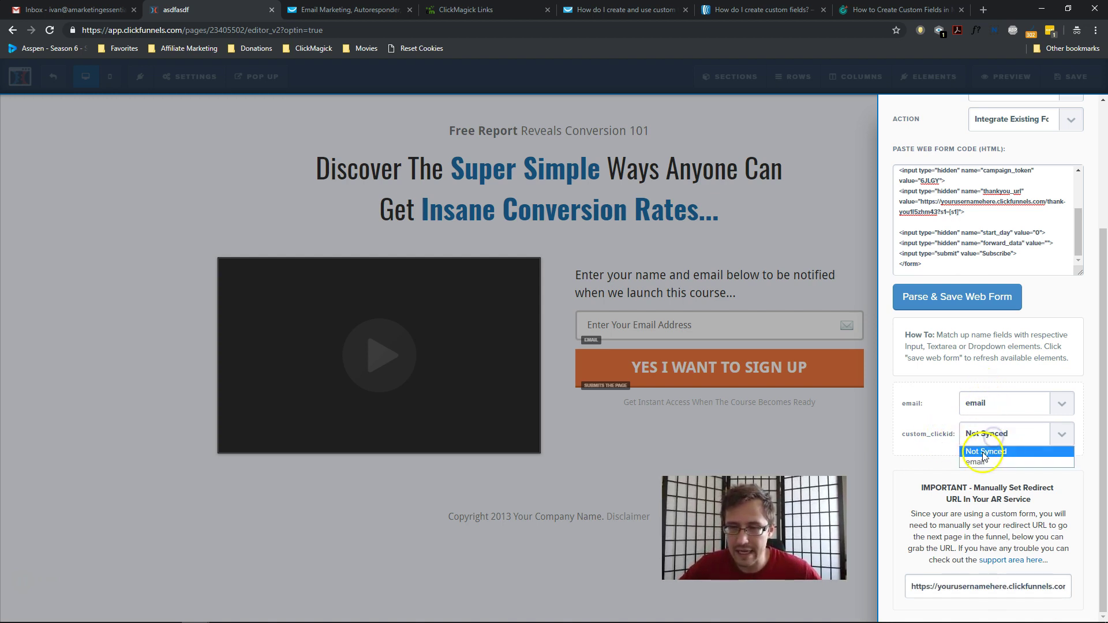
click(981, 452)
scroll(971, 362, up, 5)
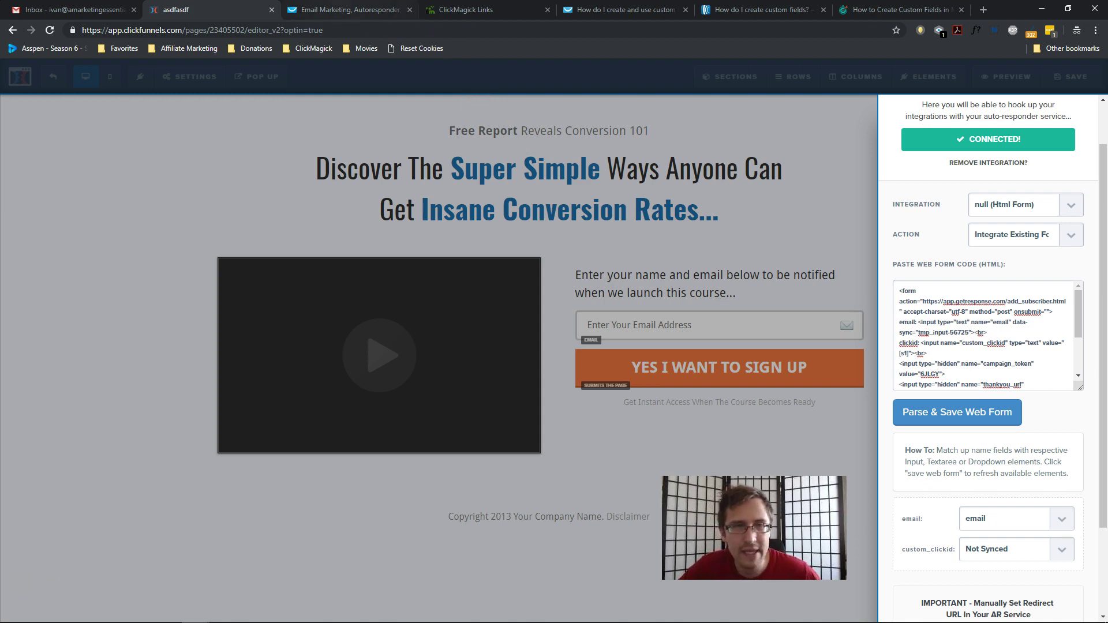
Compare ClickFunnels' pasted form code with the original GetResponse web form code.
click(352, 9)
click(176, 10)
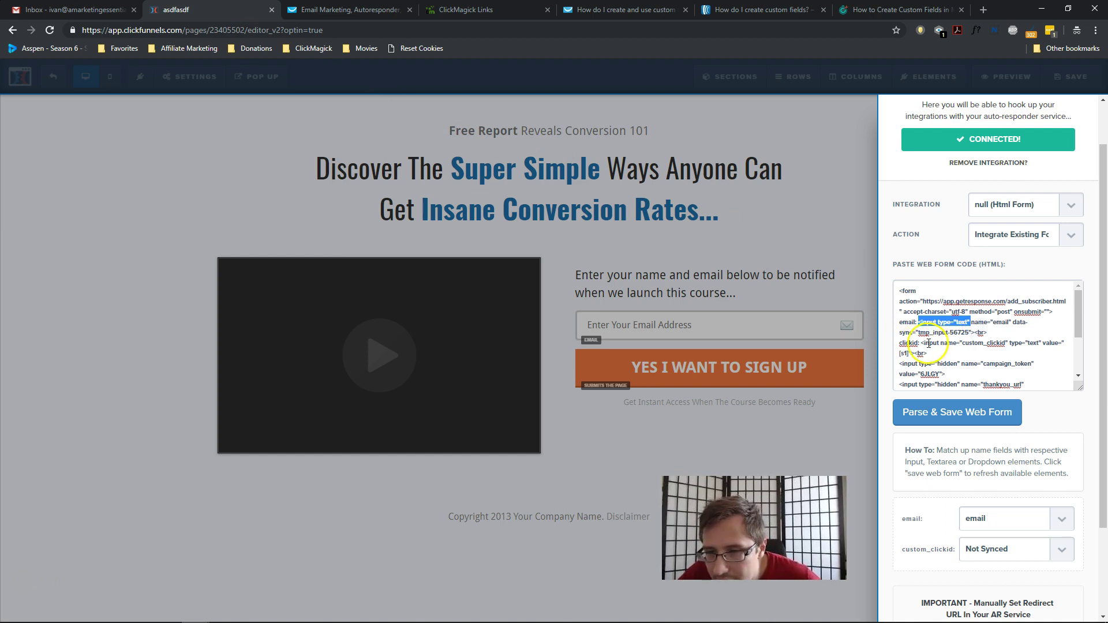
click(962, 344)
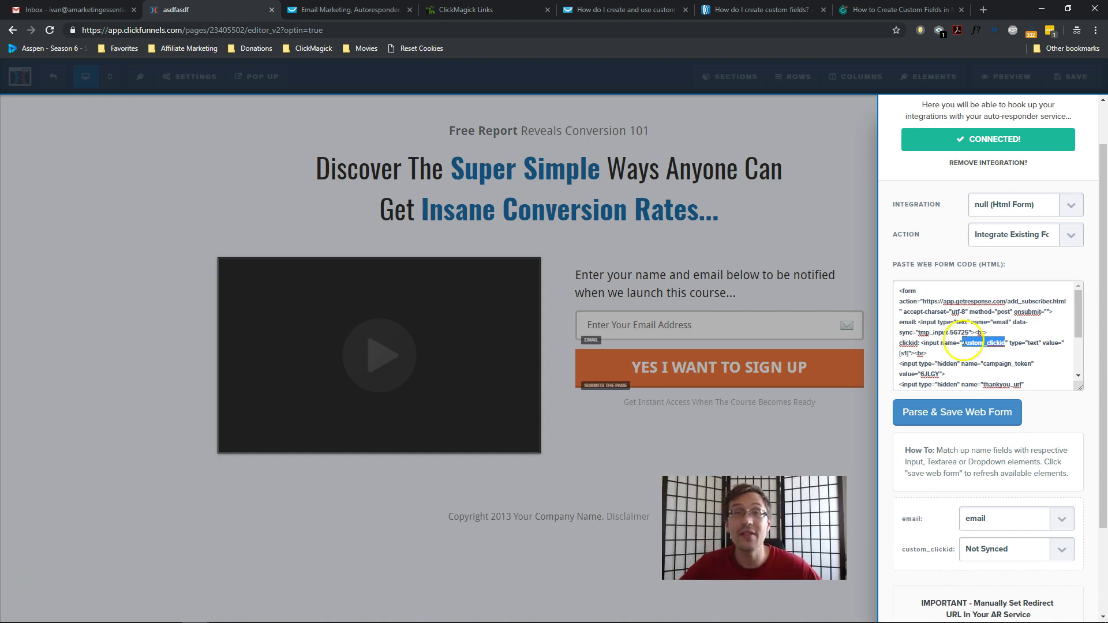
click(371, 17)
scroll(934, 404, down, 6)
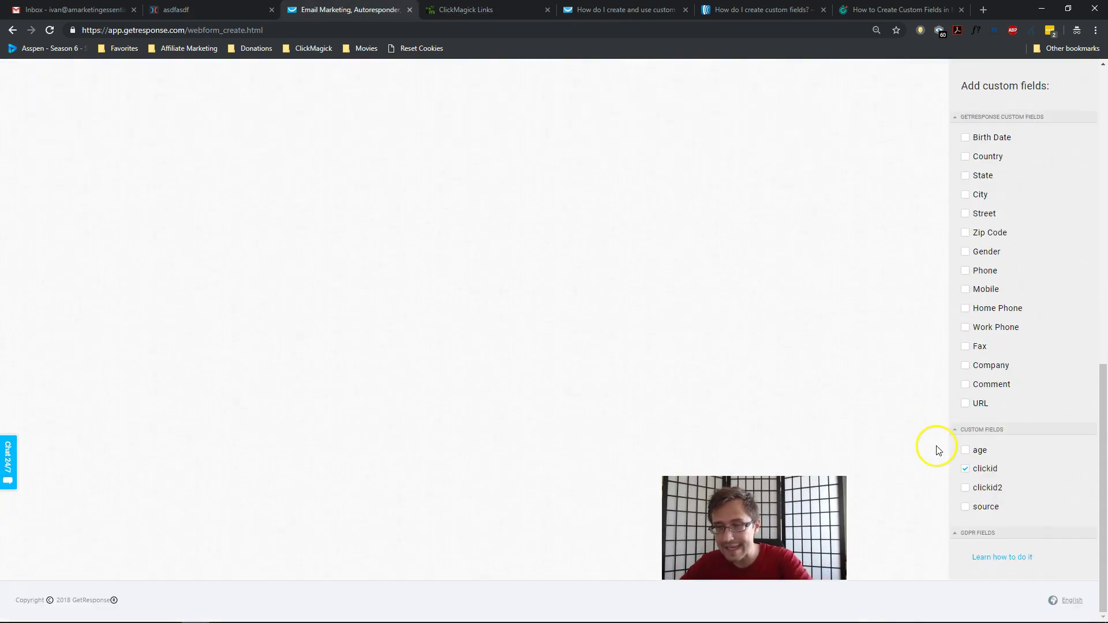
scroll(823, 329, up, 6)
click(173, 10)
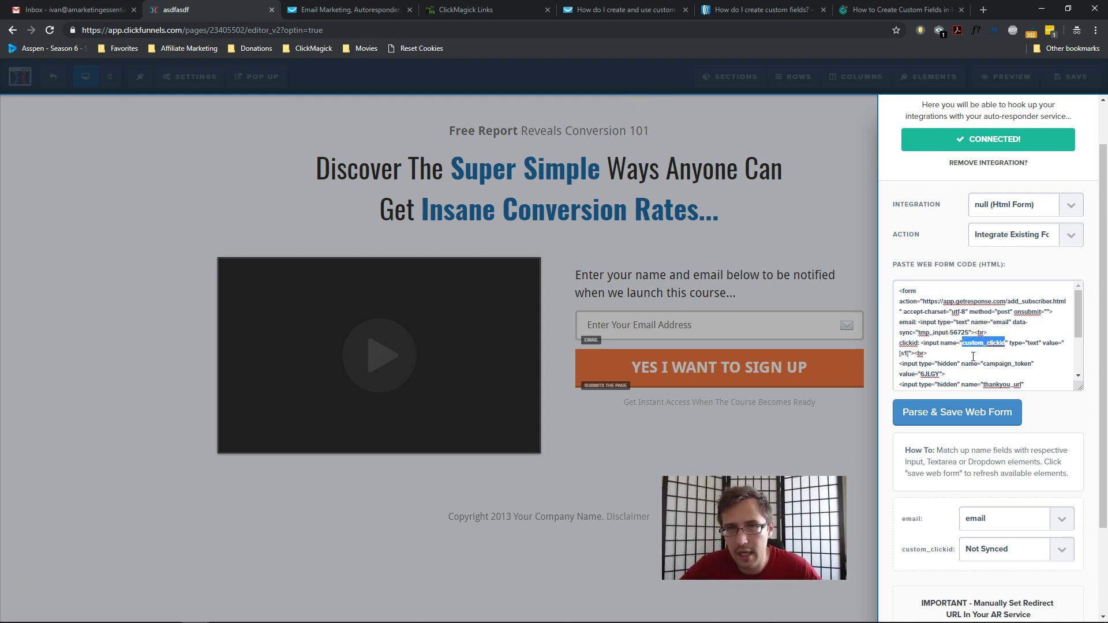
Set the clickid input's value to [s1] and check it against GetResponse's original code.
double_click(993, 347)
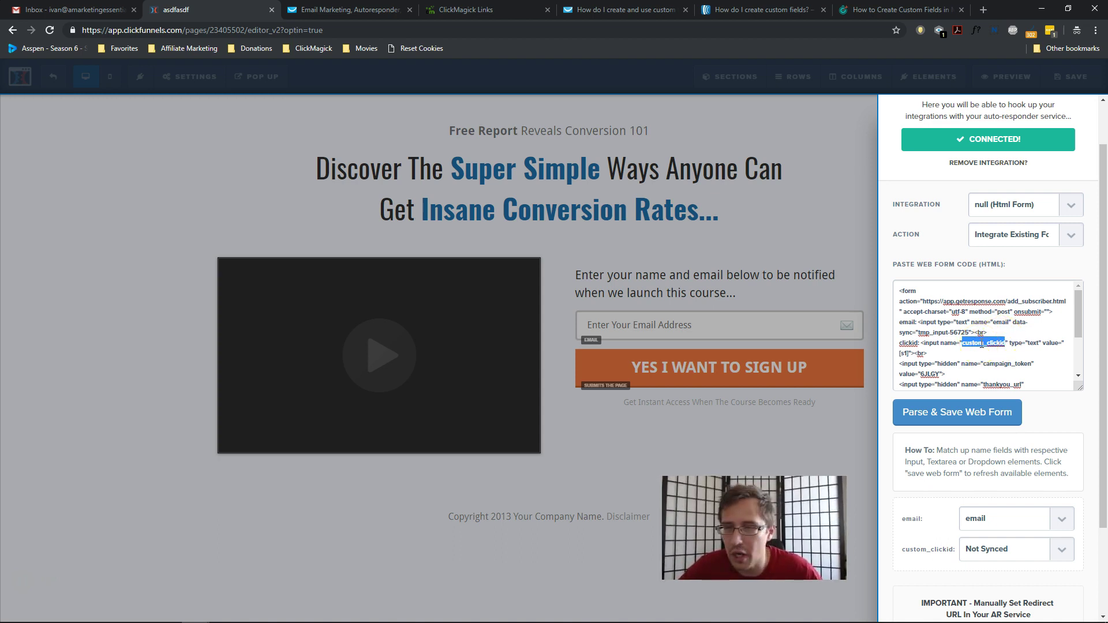
double_click(1031, 344)
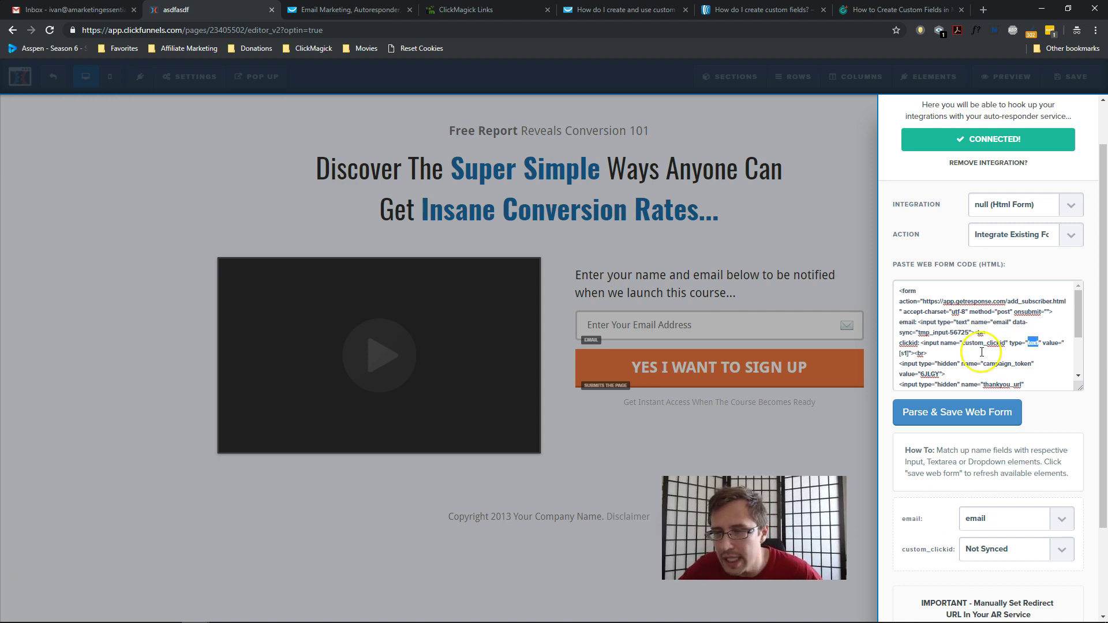
double_click(907, 354)
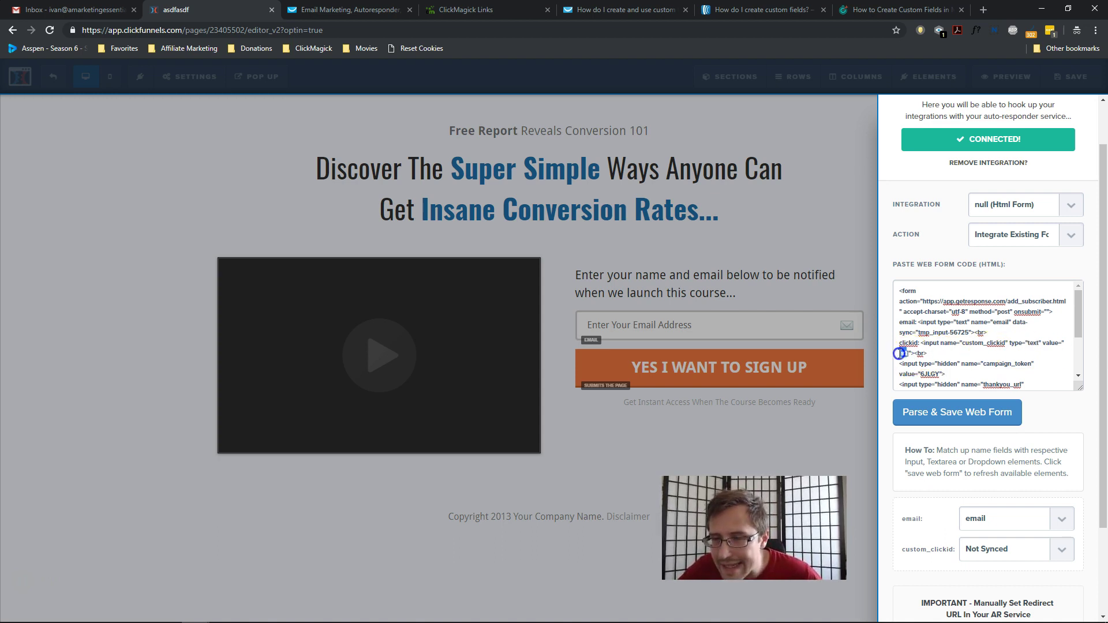
click(334, 9)
scroll(275, 333, up, 3)
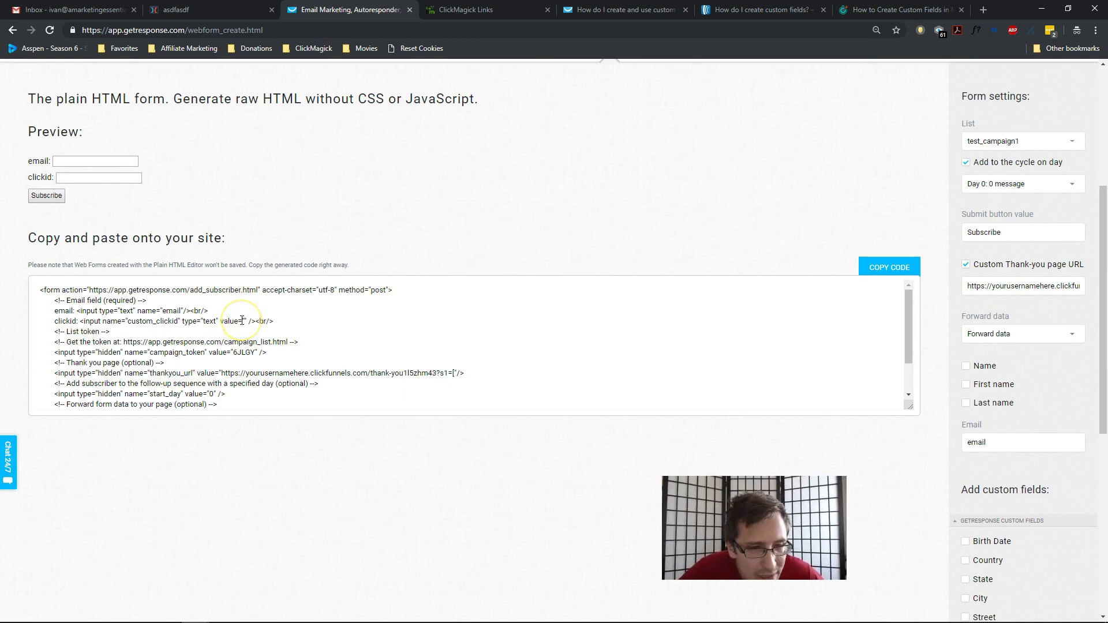
Parse and save the edited web form code in ClickFunnels.
click(248, 10)
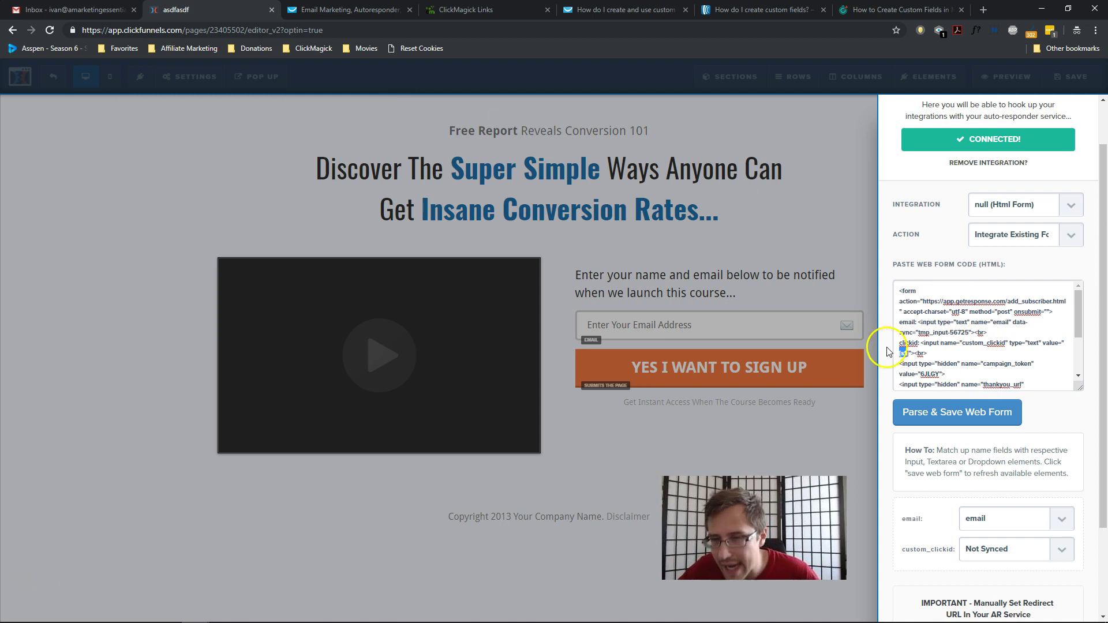
click(960, 356)
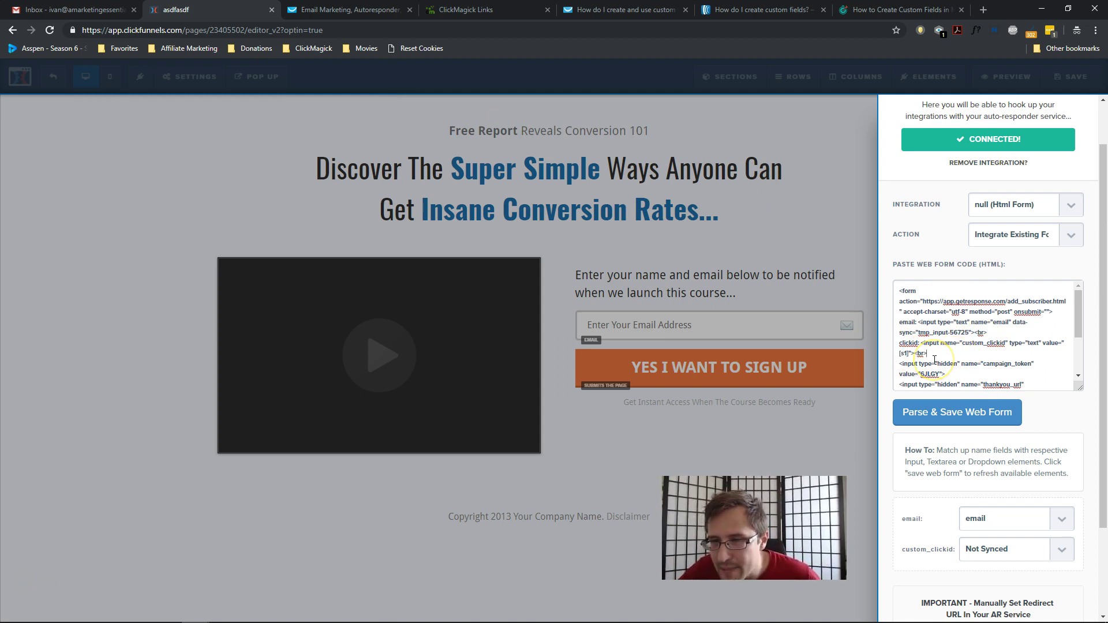
scroll(934, 359, down, 5)
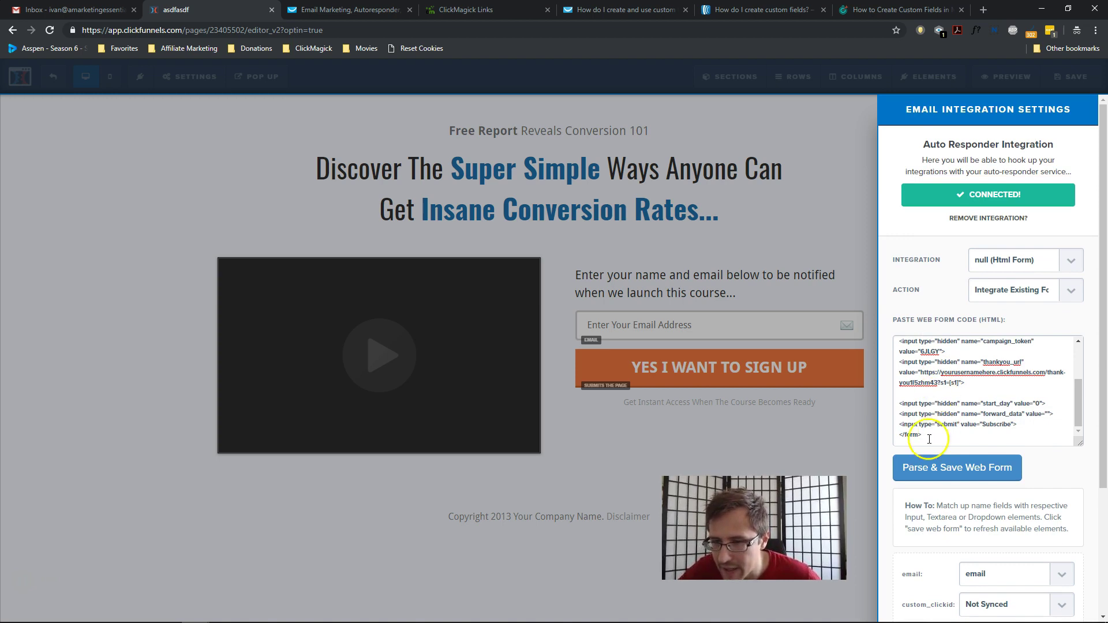
scroll(976, 473, down, 1)
click(959, 417)
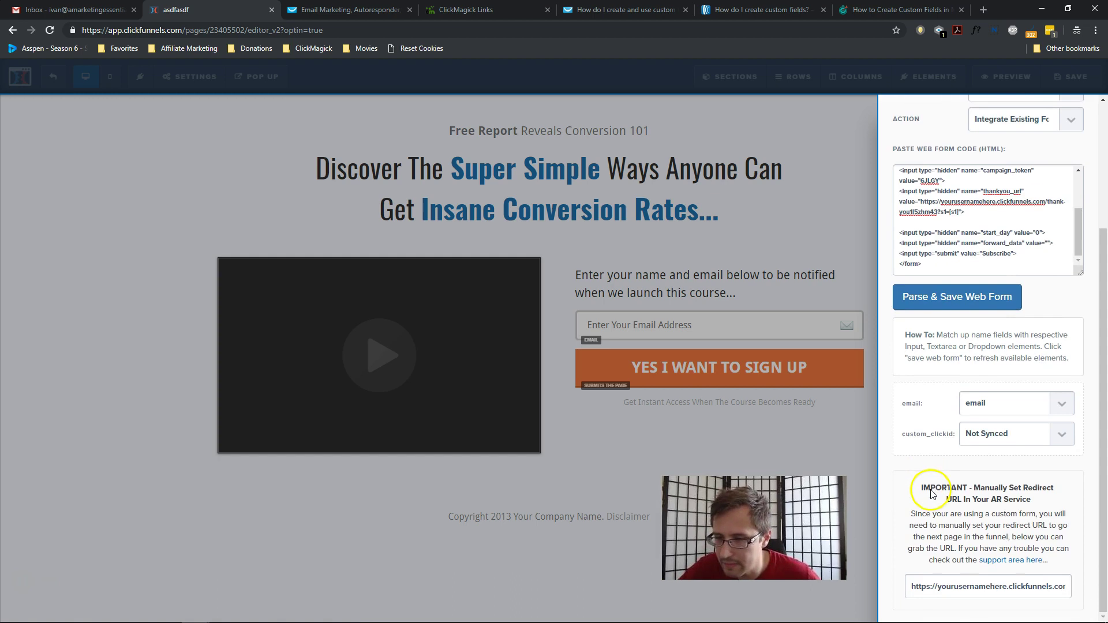
Close the email integration settings and return to GetResponse's plain HTML form.
scroll(931, 491, up, 2)
scroll(949, 392, up, 4)
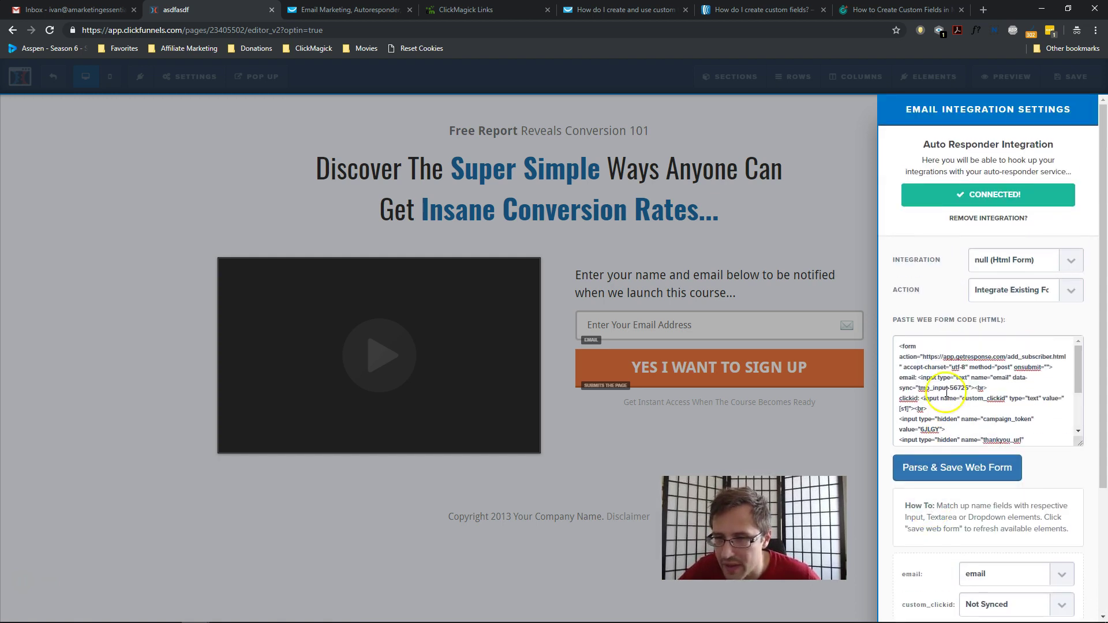
click(737, 231)
click(358, 10)
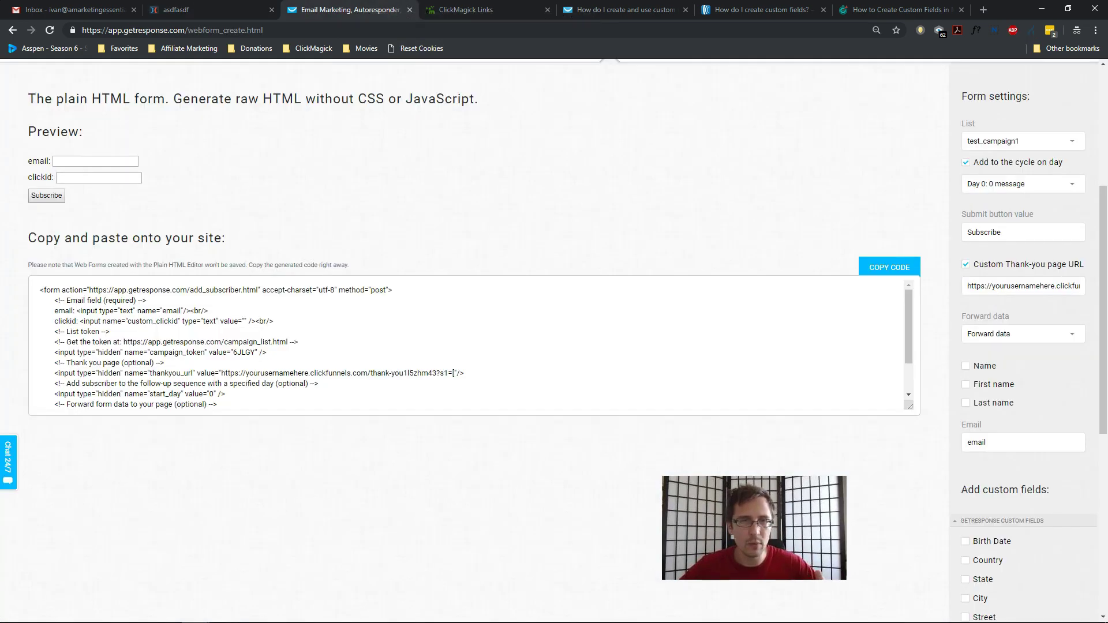
Go to Email marketing > Autoresponders and edit the Passing of Click ID Test message.
scroll(317, 213, up, 3)
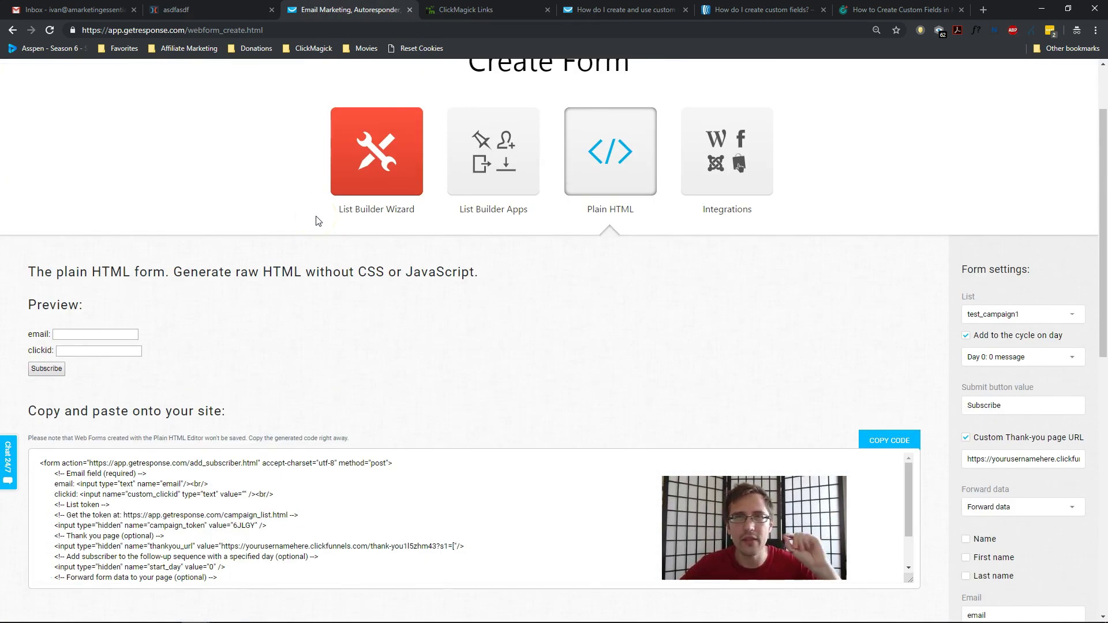
scroll(298, 300, up, 2)
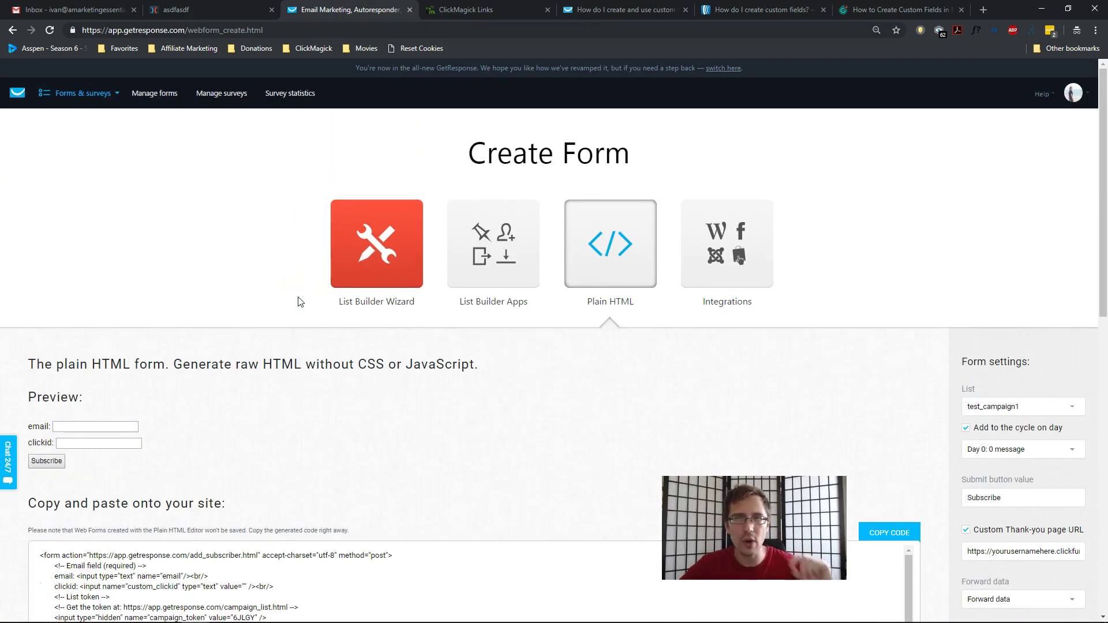
click(98, 93)
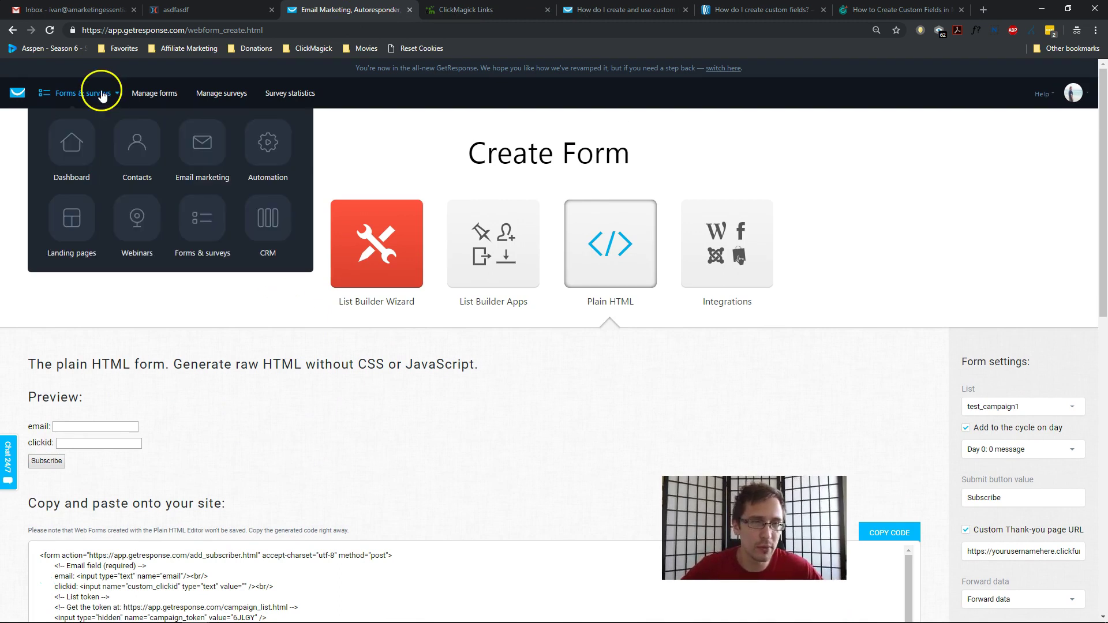
click(199, 144)
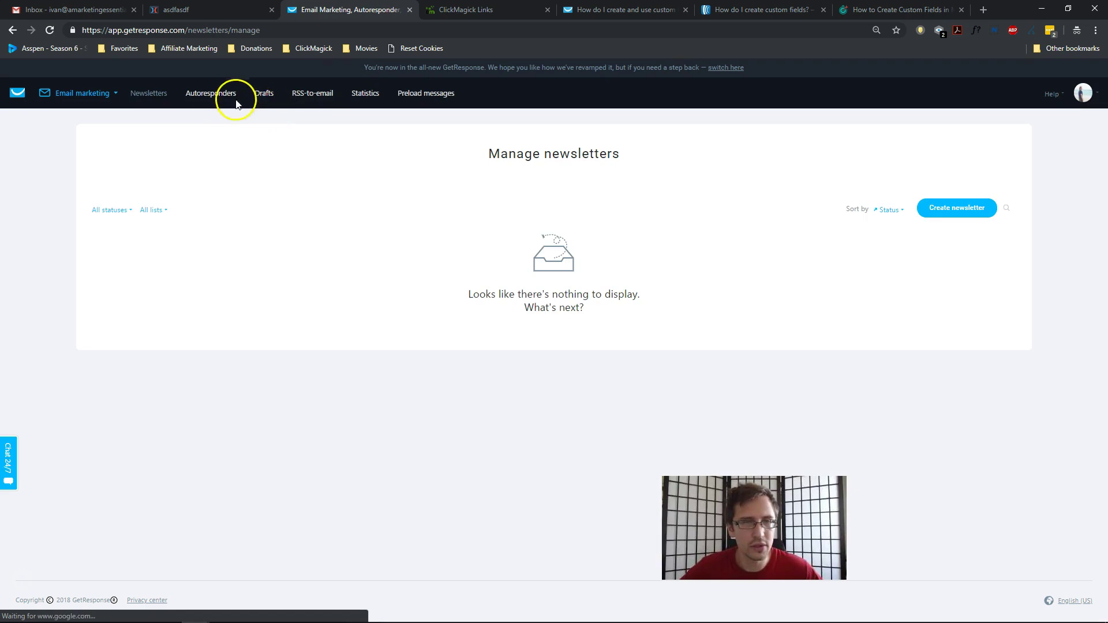
click(216, 97)
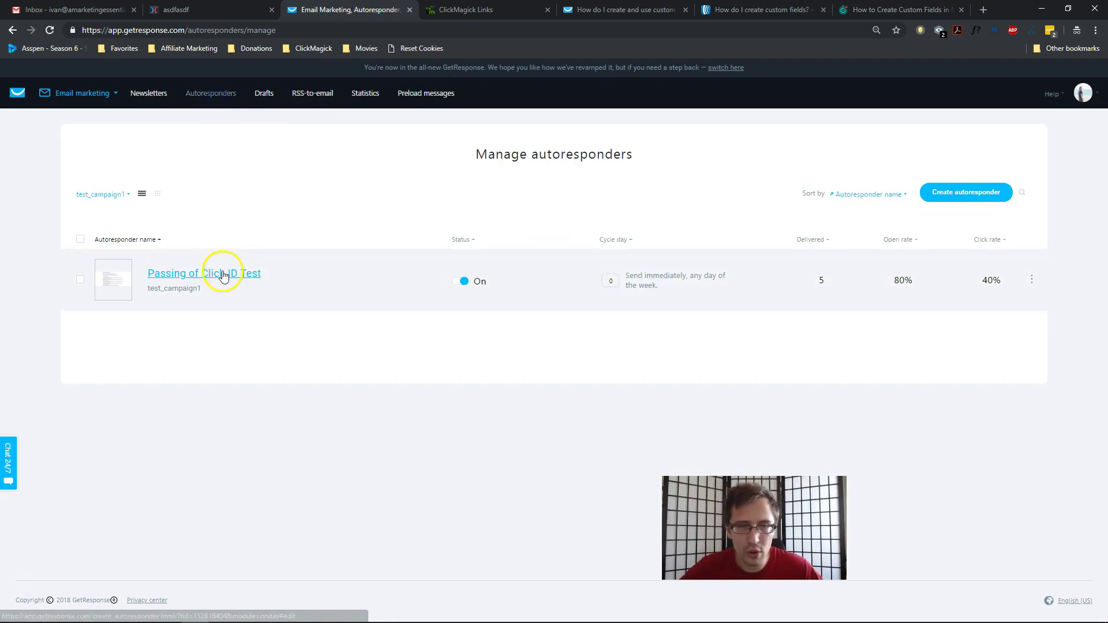
click(1030, 277)
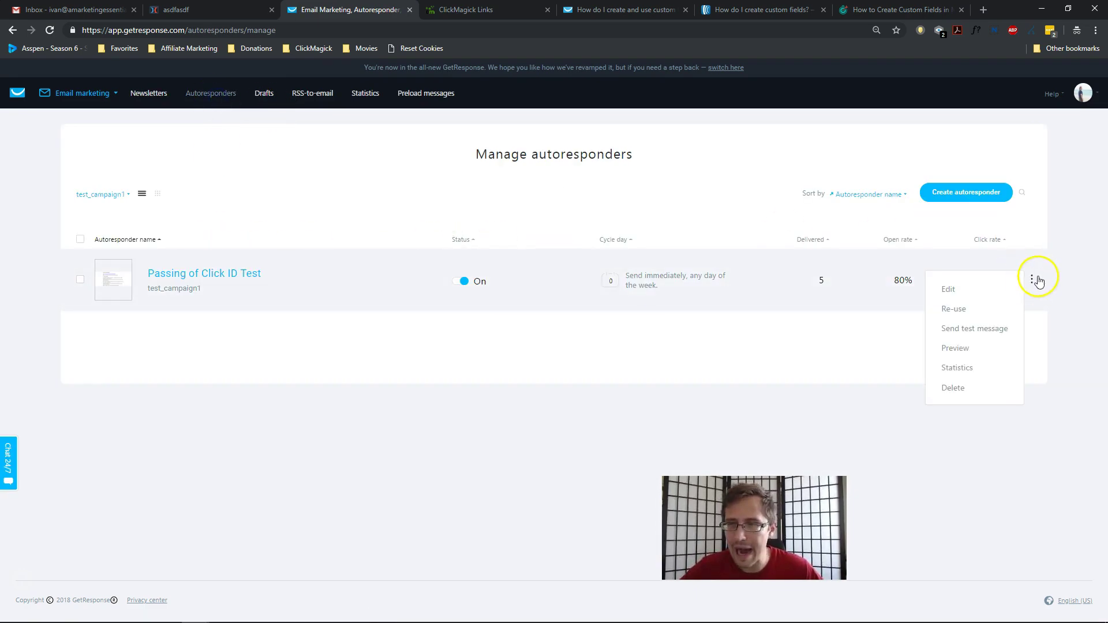
click(962, 290)
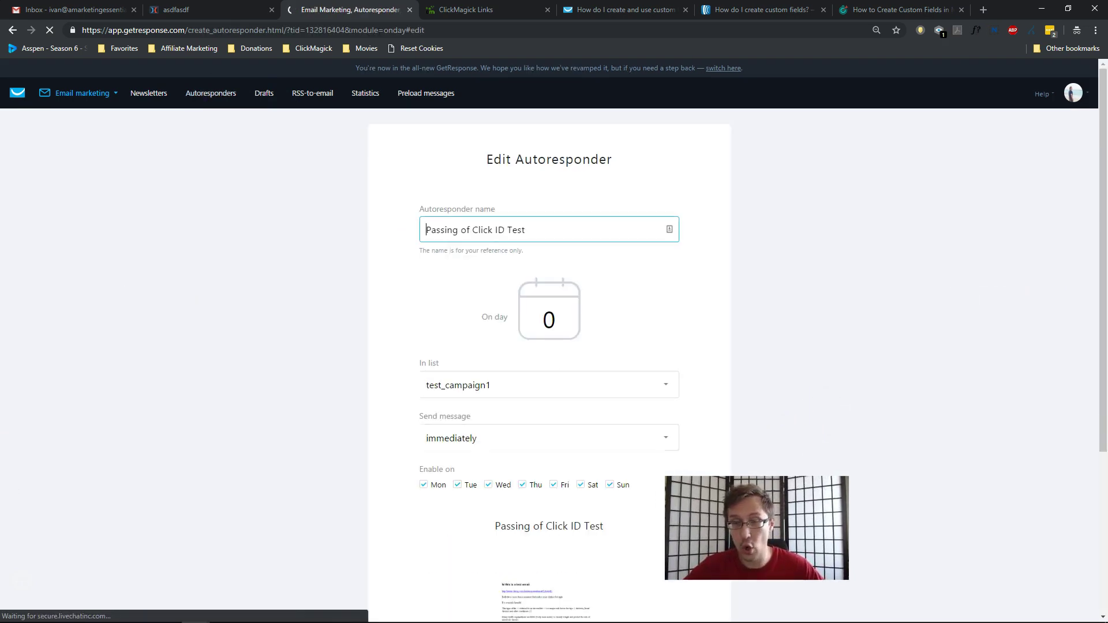
scroll(757, 340, down, 4)
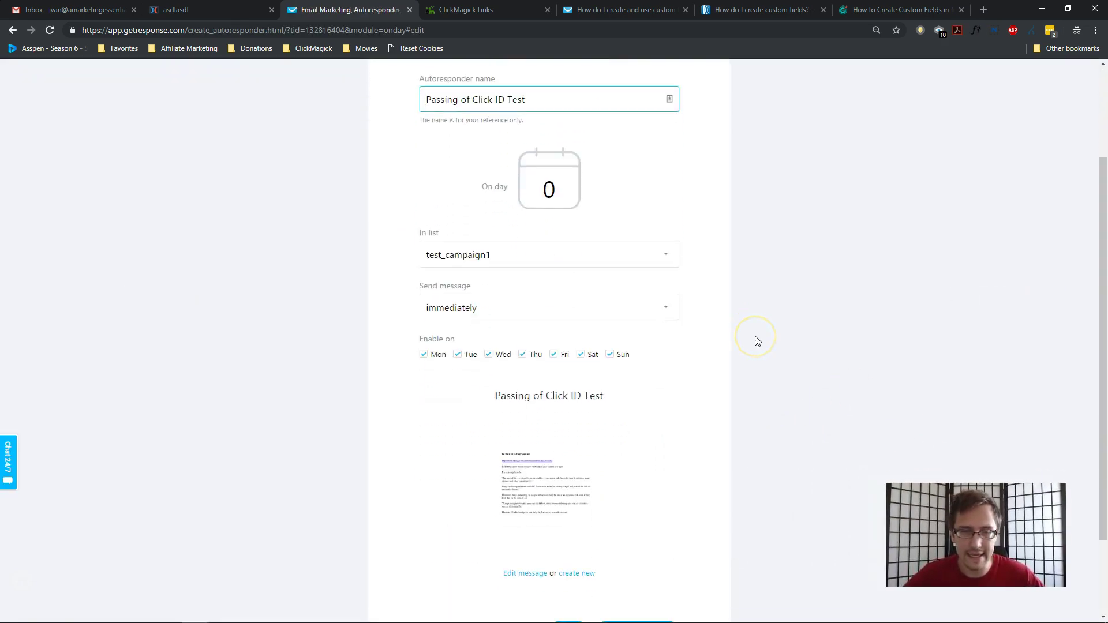
click(524, 477)
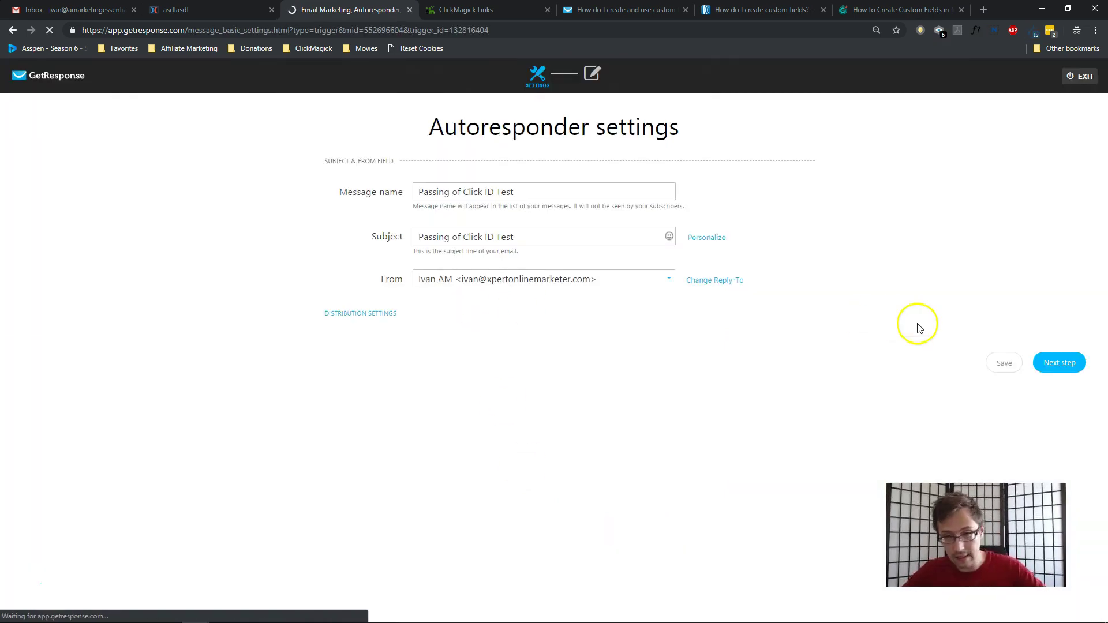
Advance to the email content and select the clickid tag at the end of the ClickMagick link.
click(1060, 363)
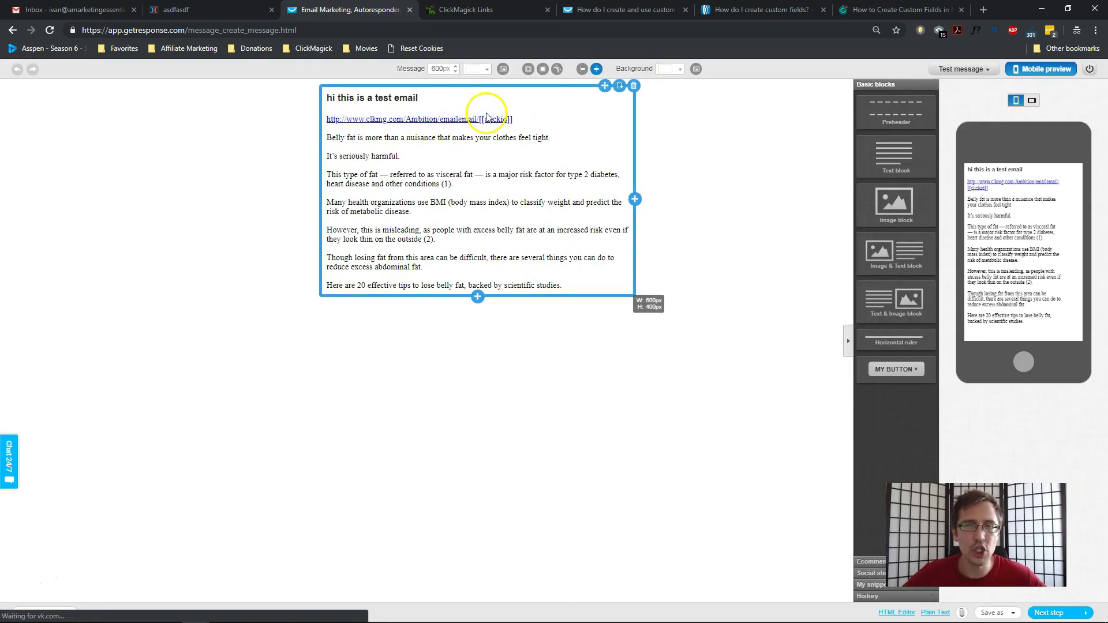
click(519, 119)
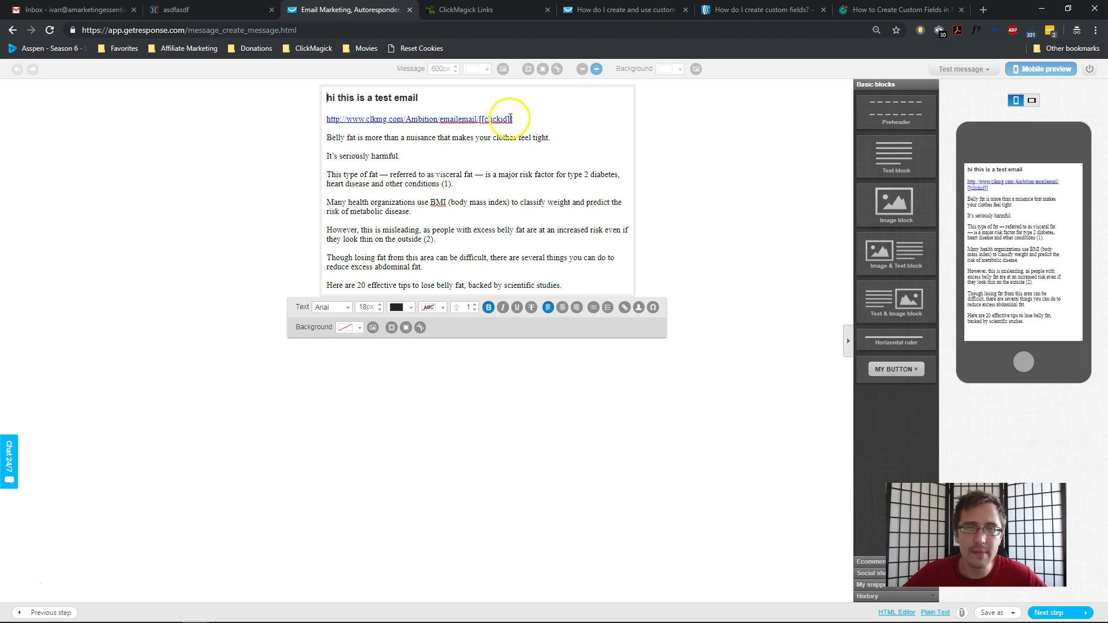
double_click(484, 116)
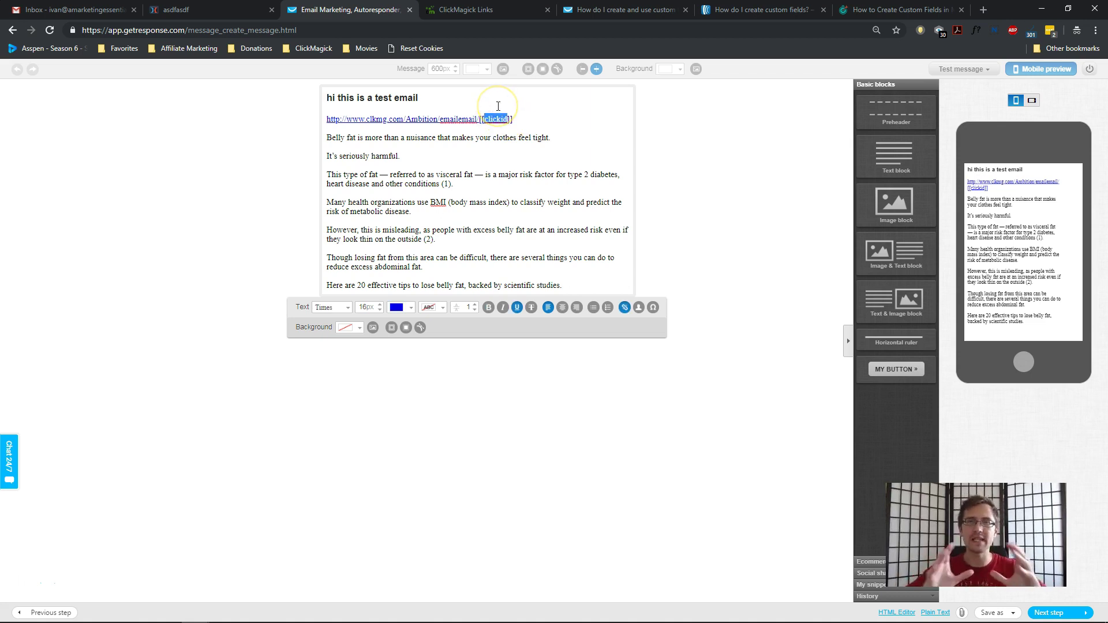
click(630, 10)
scroll(563, 408, down, 10)
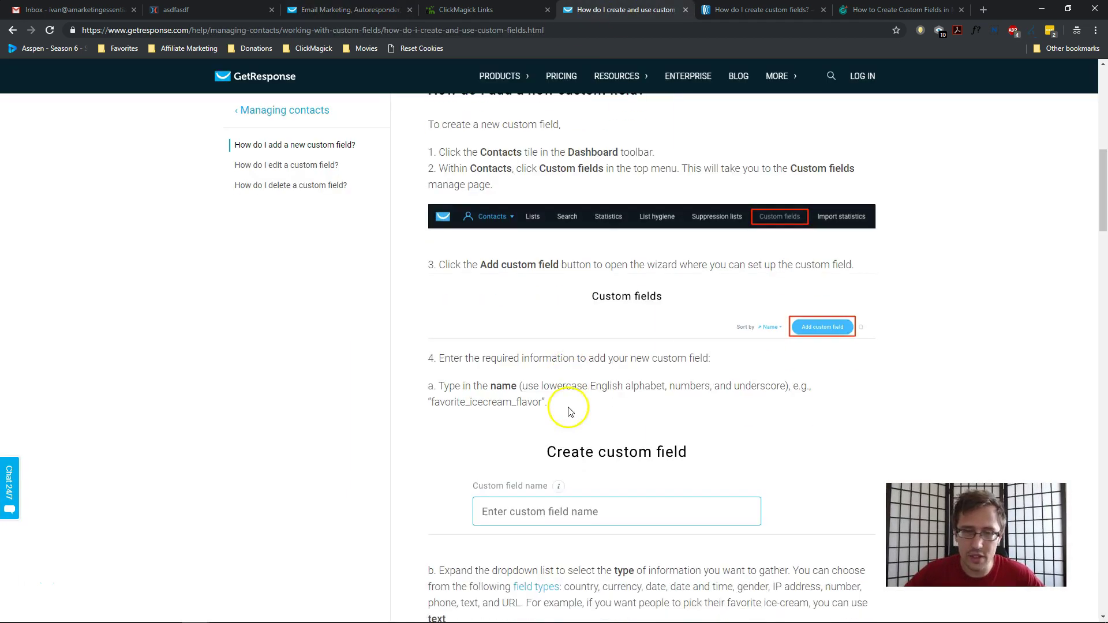
scroll(564, 411, down, 15)
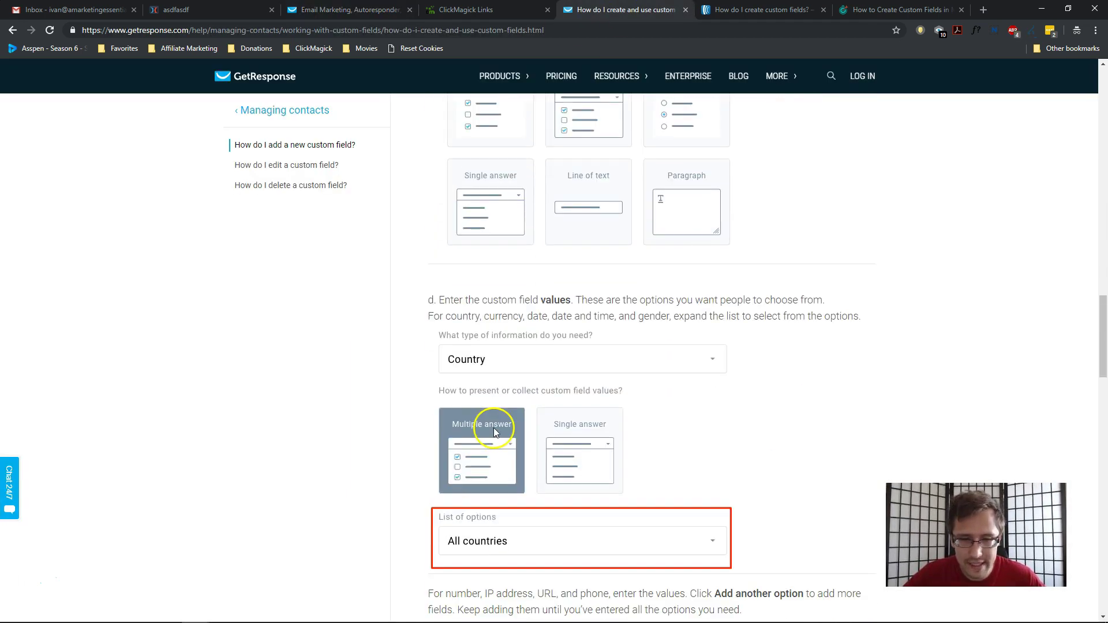
scroll(481, 448, down, 15)
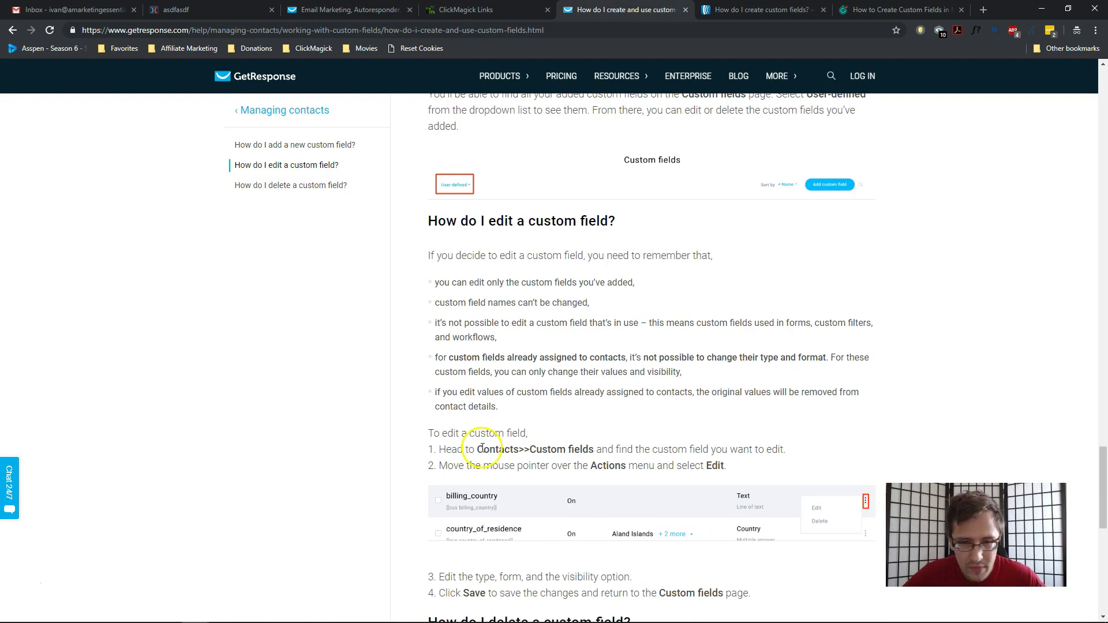
scroll(460, 284, up, 1)
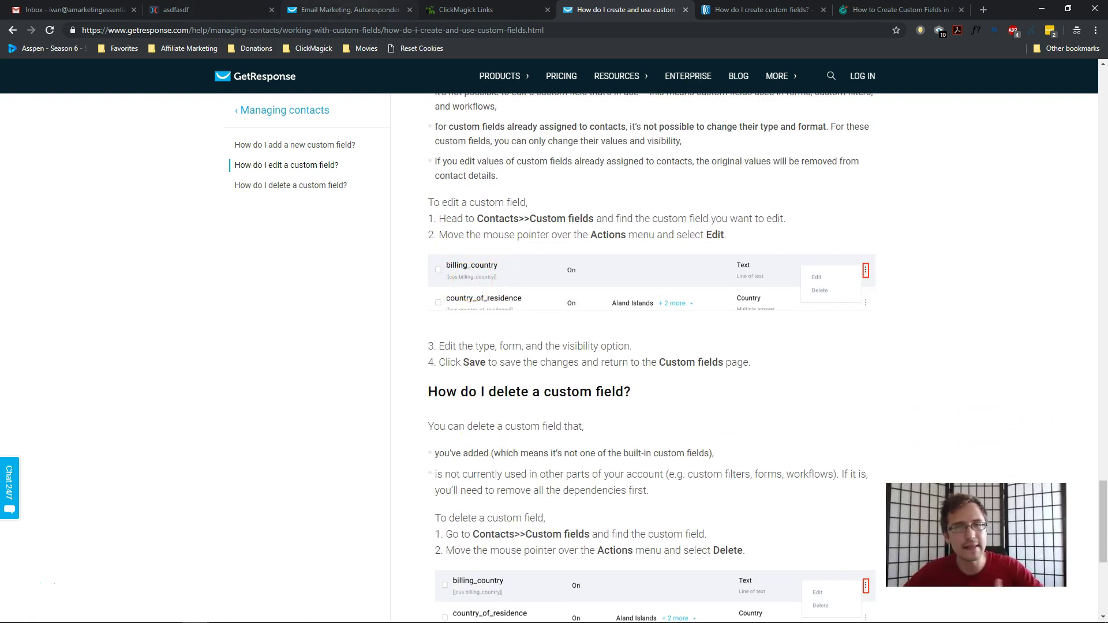
click(346, 9)
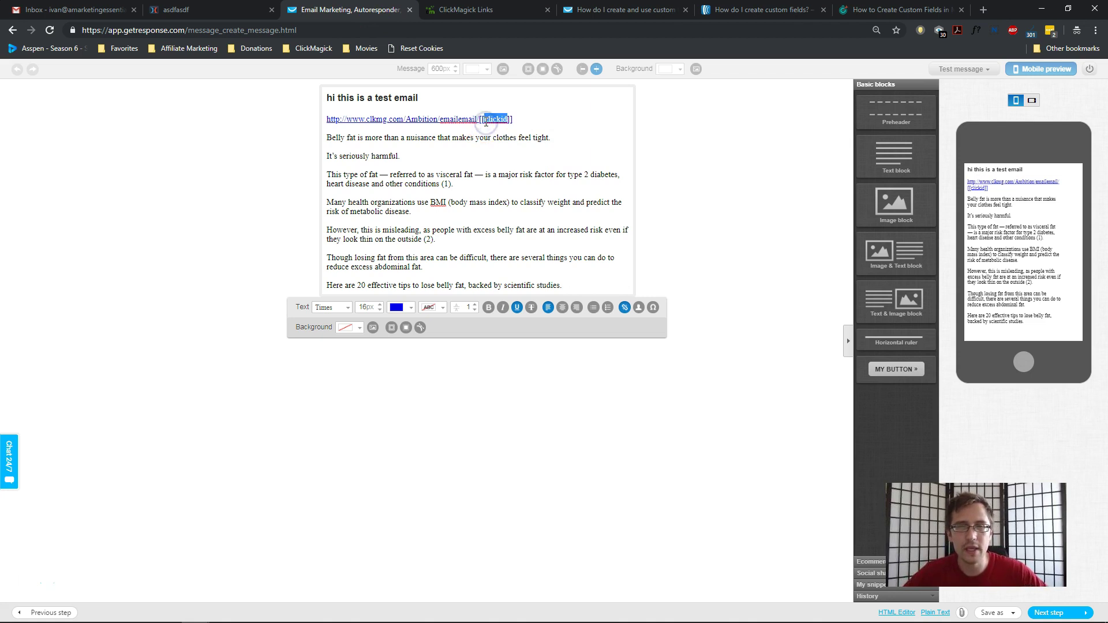
Inspect the test link's settings and cancel, leaving the link ending in [[clickid]].
double_click(485, 120)
click(598, 367)
click(471, 188)
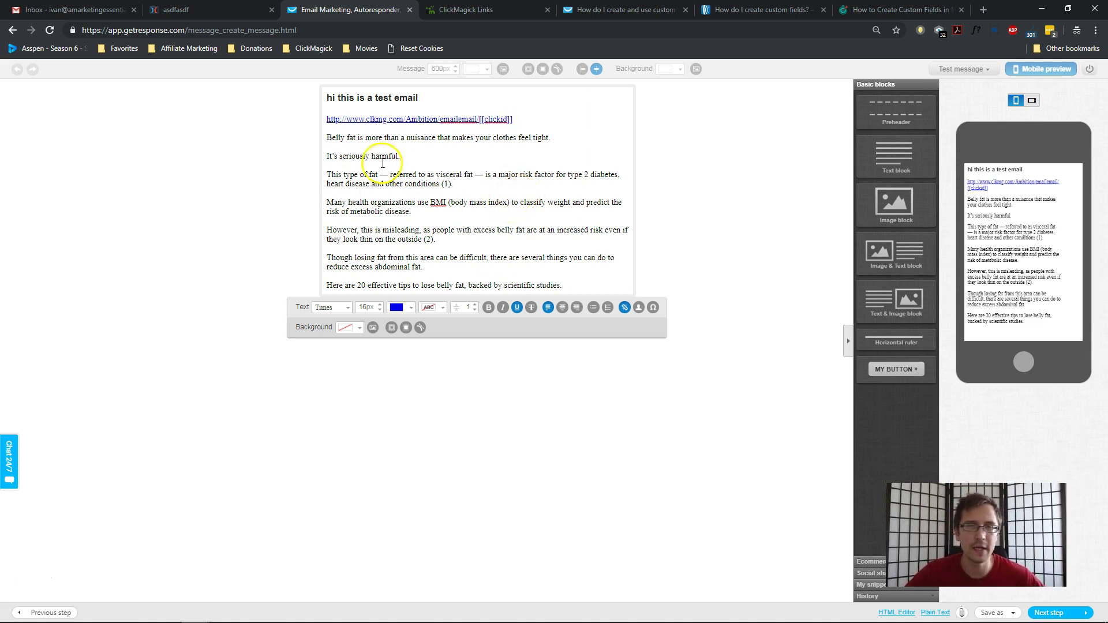
drag(336, 137, 502, 285)
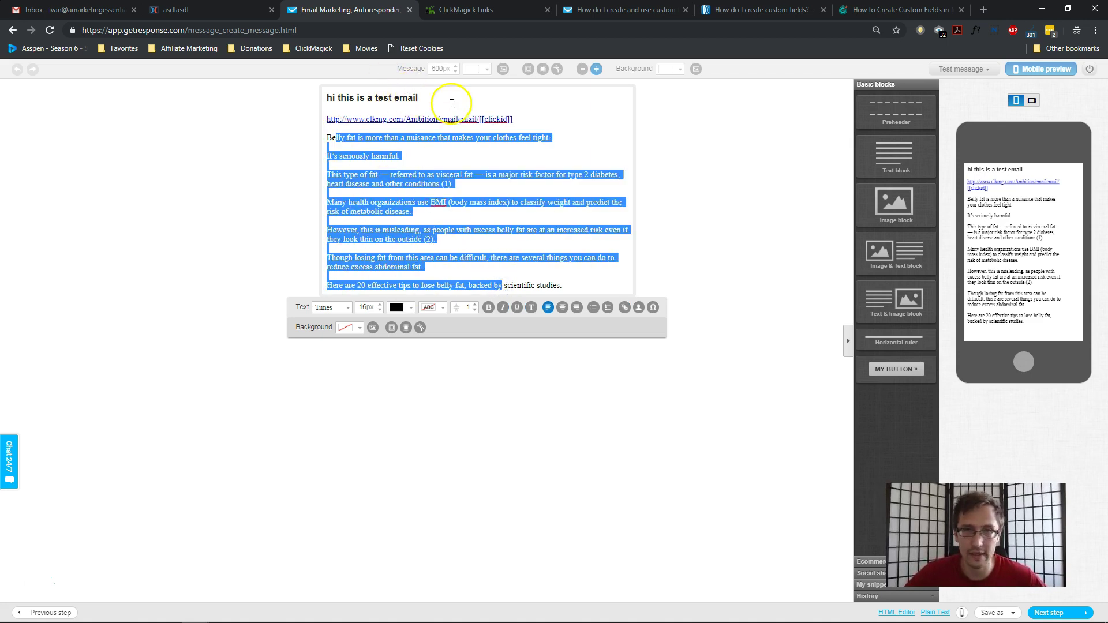
click(783, 315)
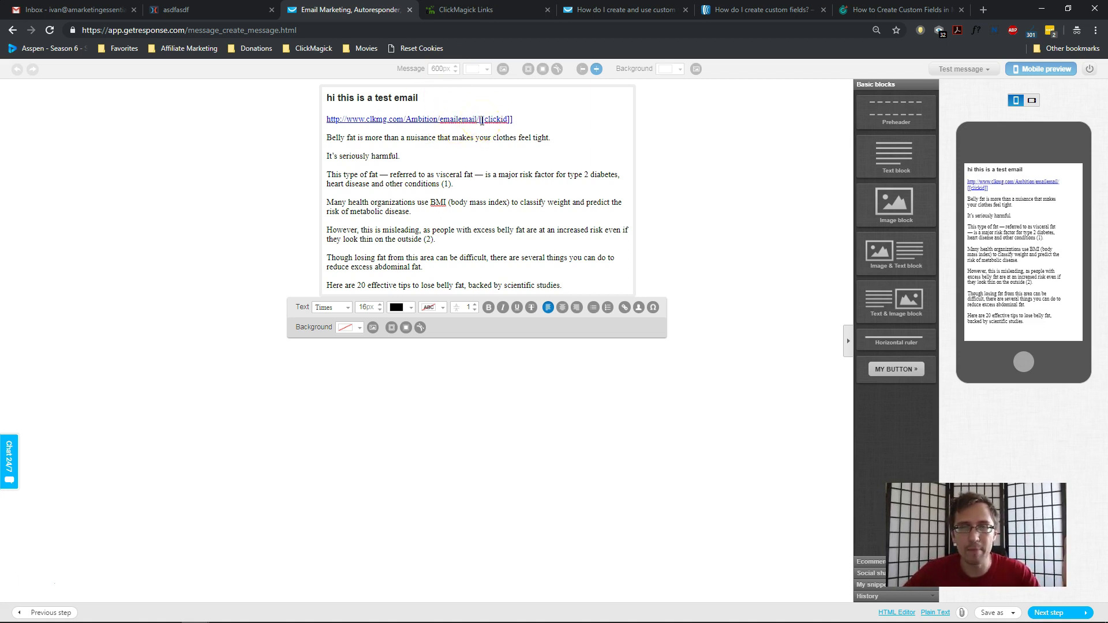
click(465, 10)
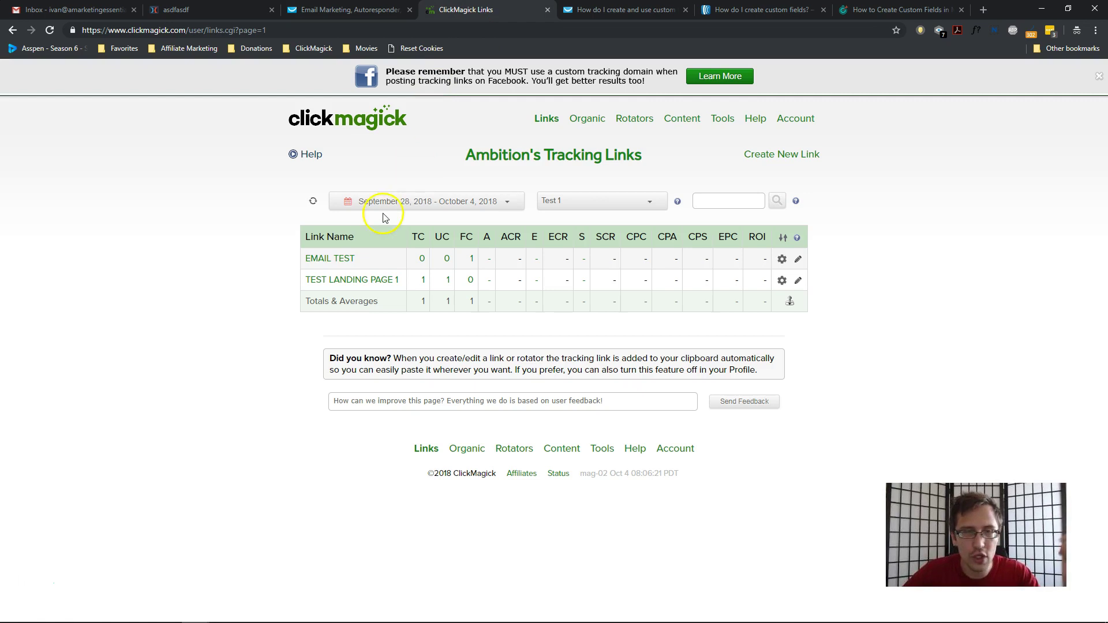
click(327, 258)
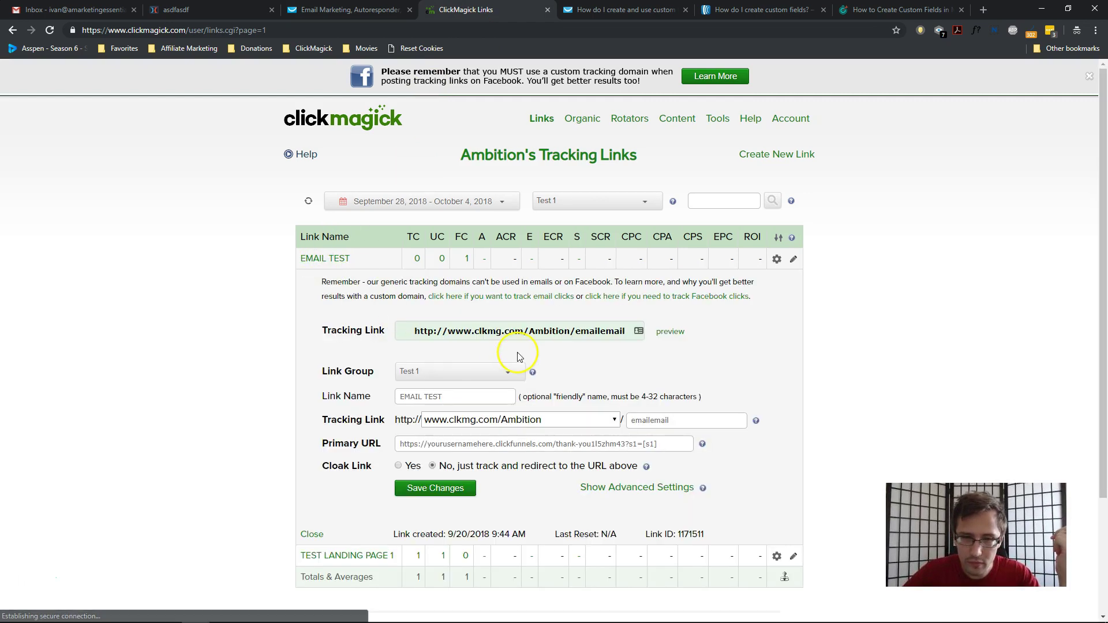
double_click(504, 442)
triple_click(504, 441)
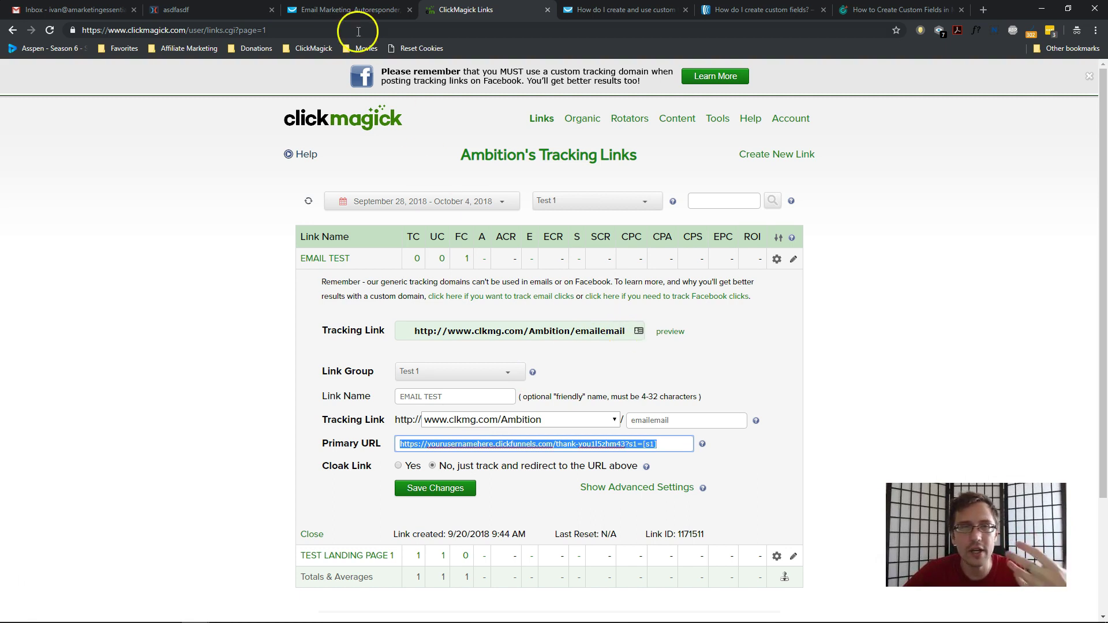
click(349, 9)
triple_click(516, 115)
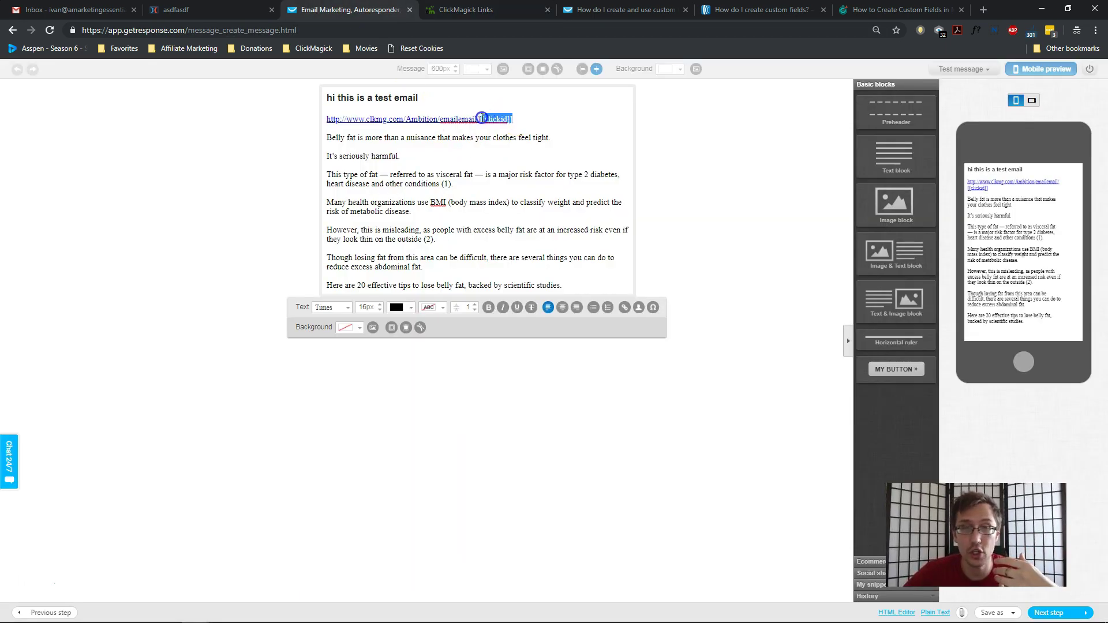
Leave the message editor via Next step and choose Save and publish.
click(693, 215)
click(1060, 614)
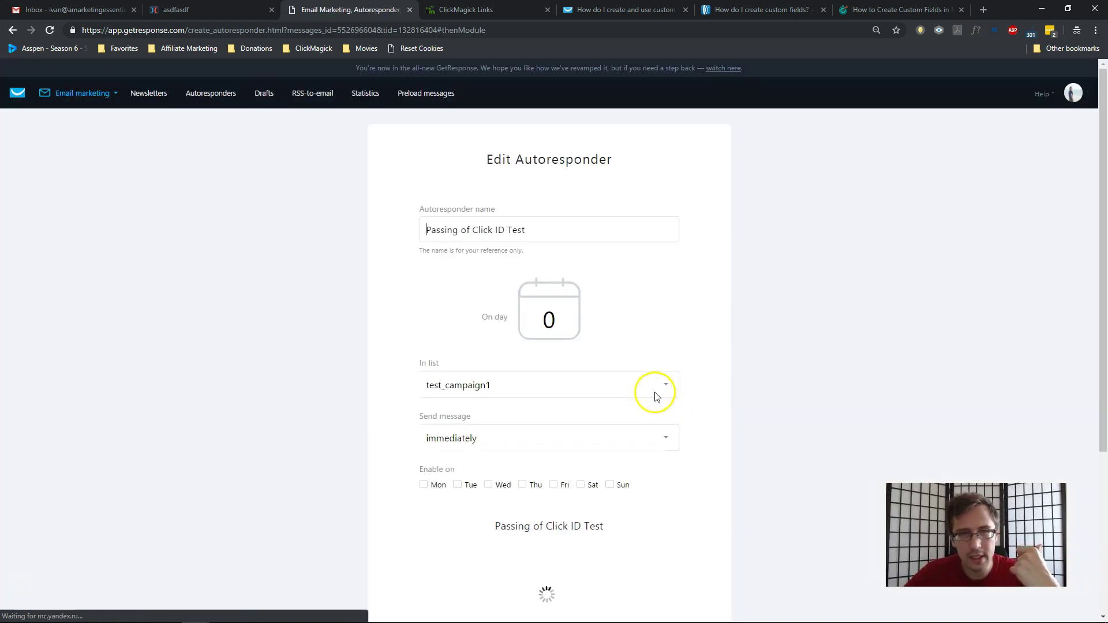
click(639, 528)
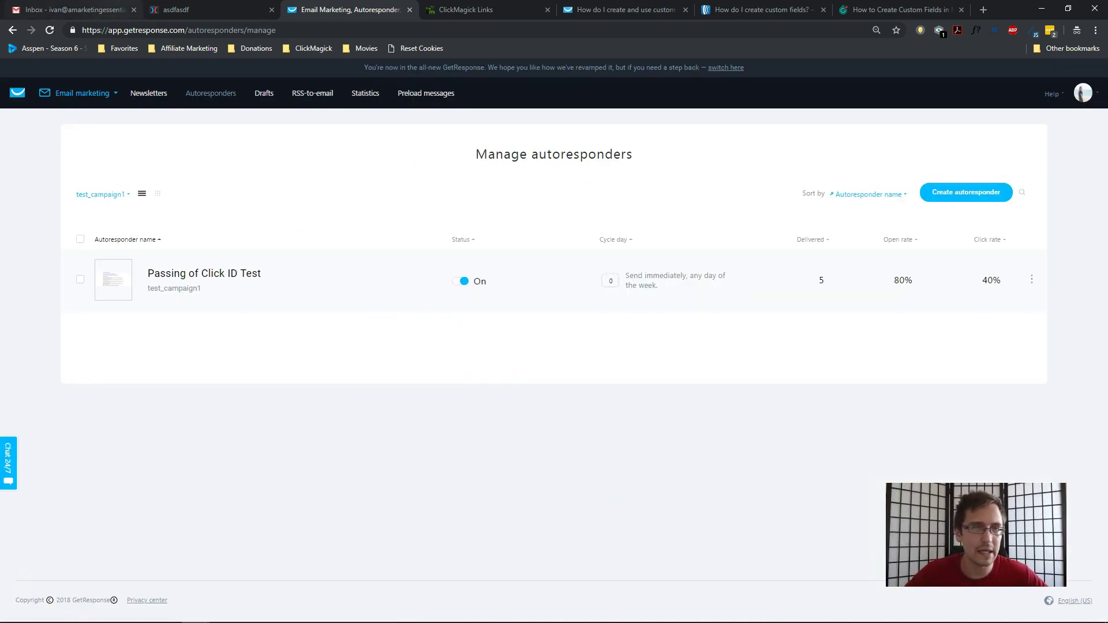
Collapse EMAIL TEST, copy TEST LANDING PAGE 1's tracking link, and open an incognito tab.
click(239, 5)
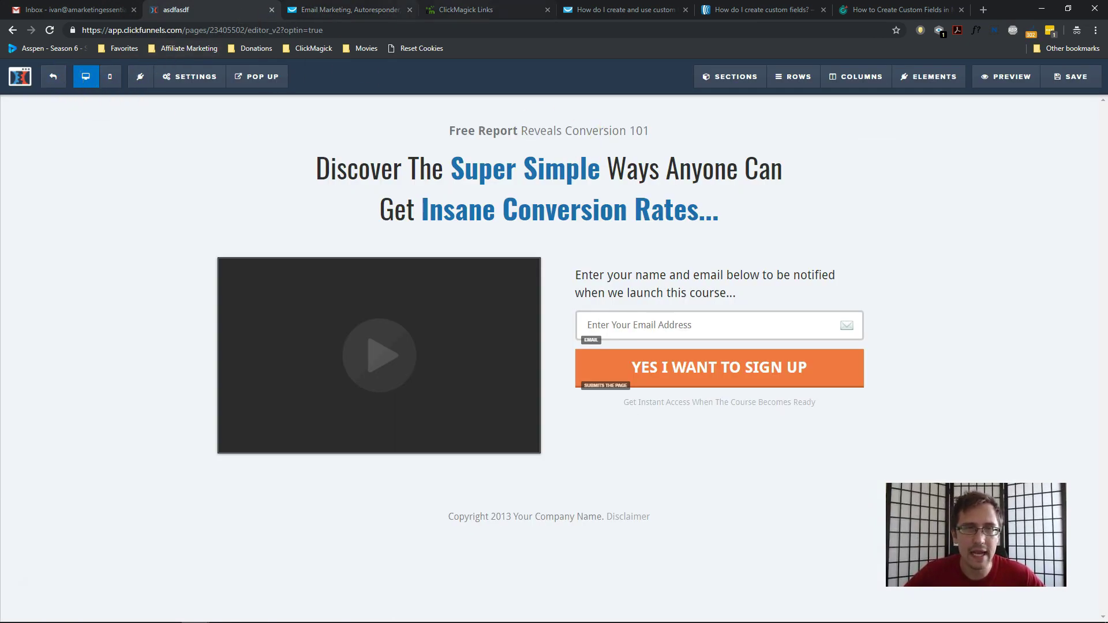
click(445, 10)
click(325, 257)
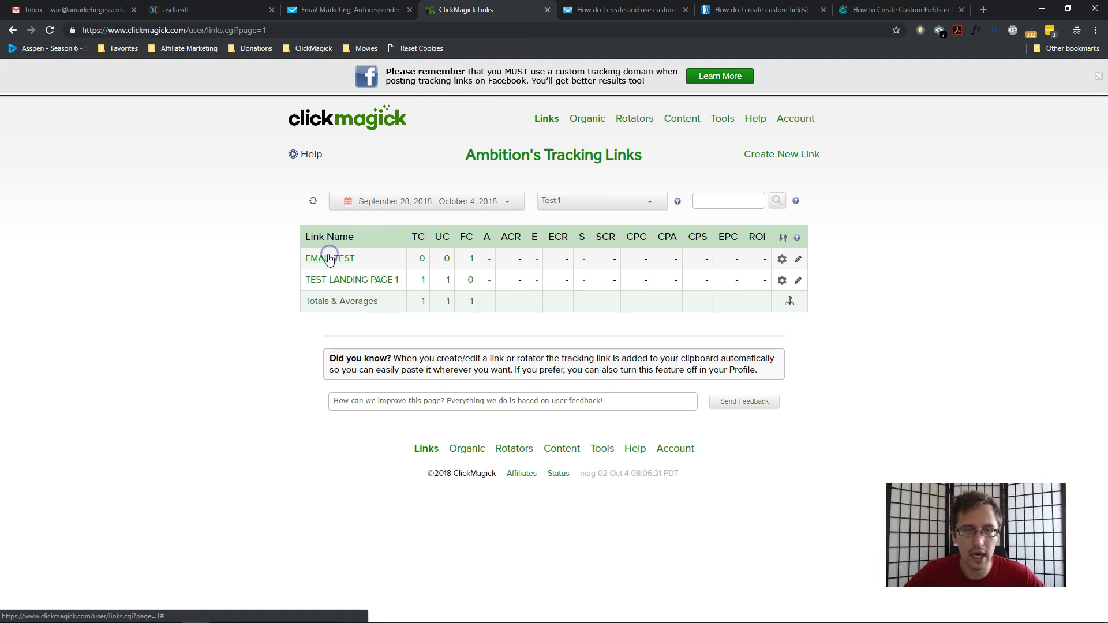
click(352, 280)
click(507, 352)
key(ctrl+c)
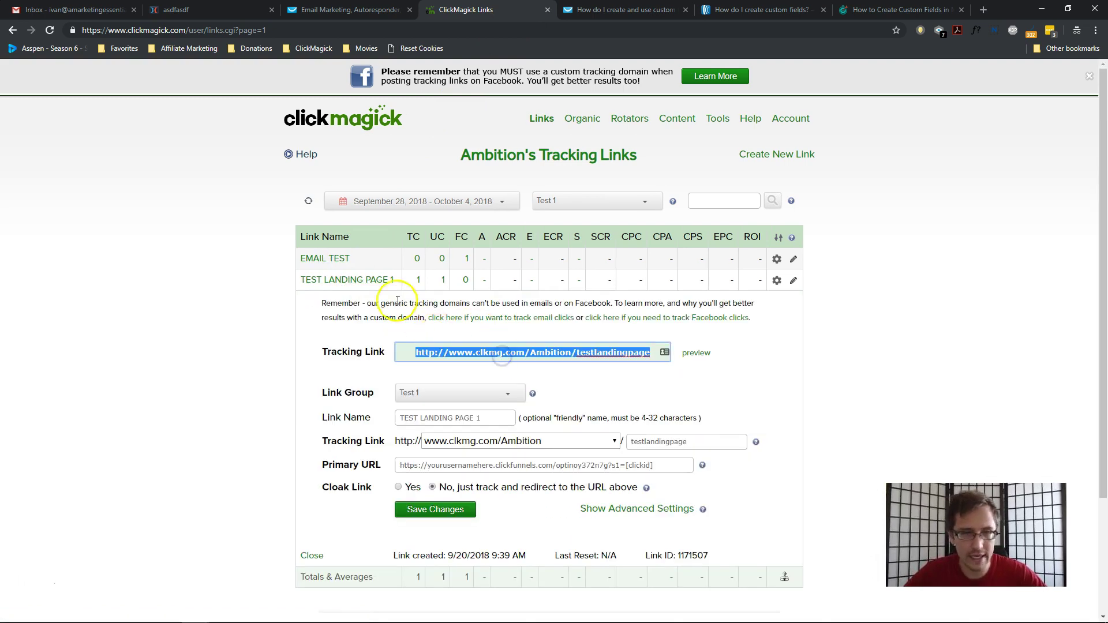
click(359, 280)
click(983, 9)
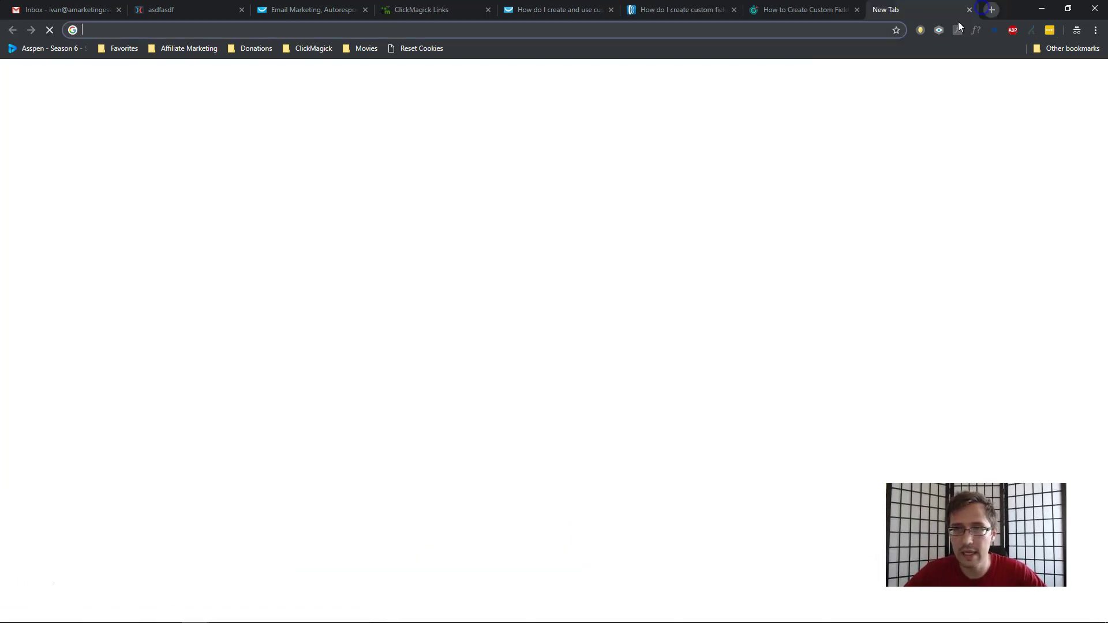
Load the pasted tracking link and check the click ID at the end of the address.
key(ctrl+v)
key(Return)
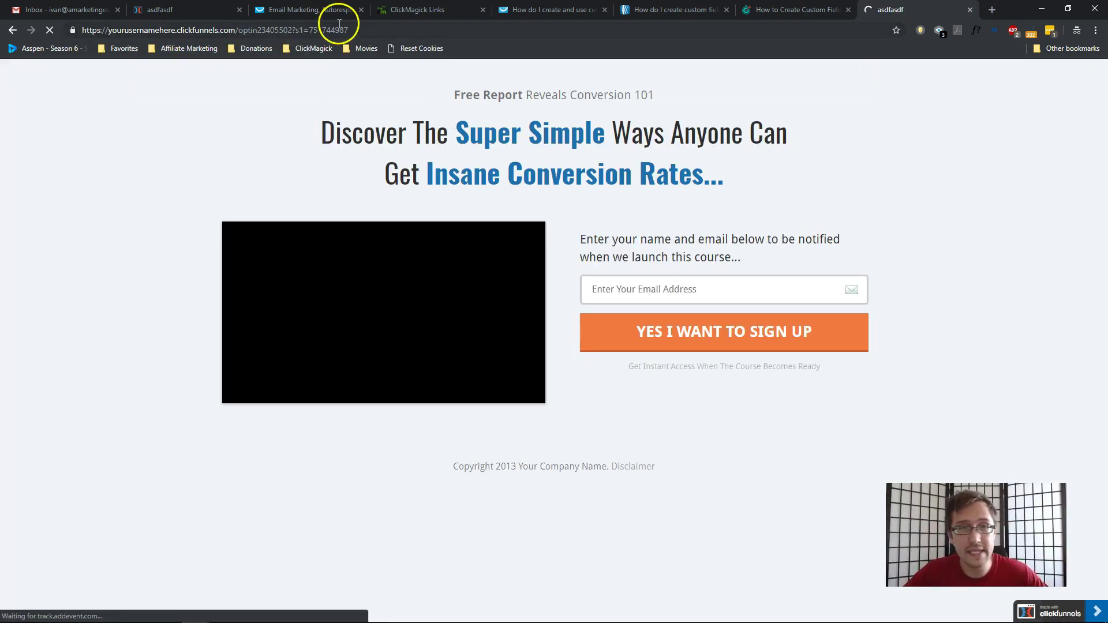
drag(330, 32, 356, 34)
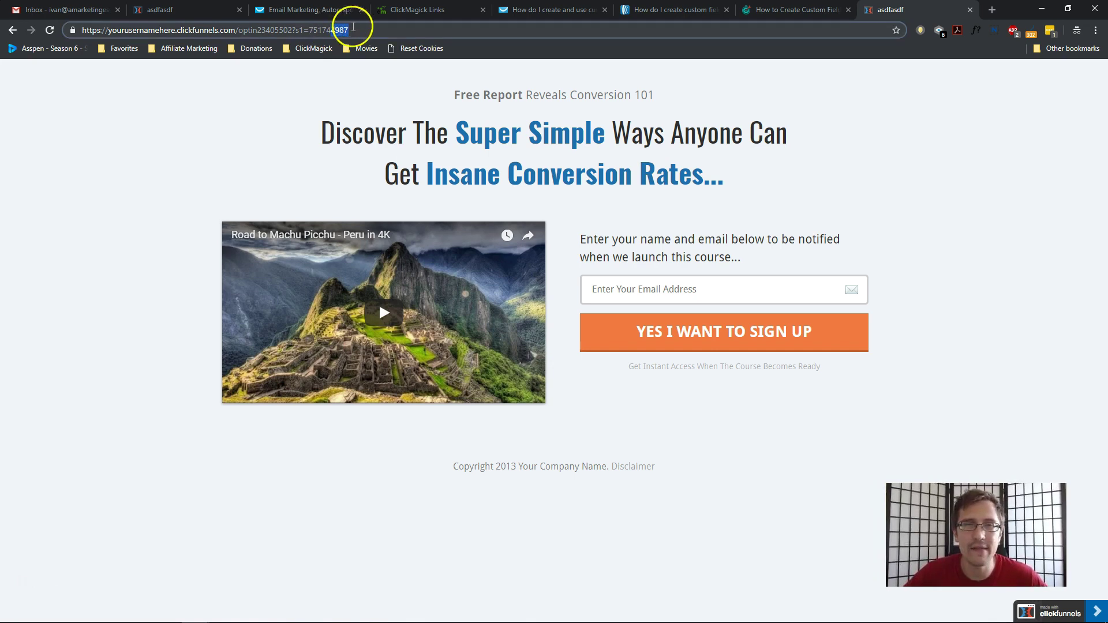
Sign up on the opt-in form with a test e-mail address.
click(615, 280)
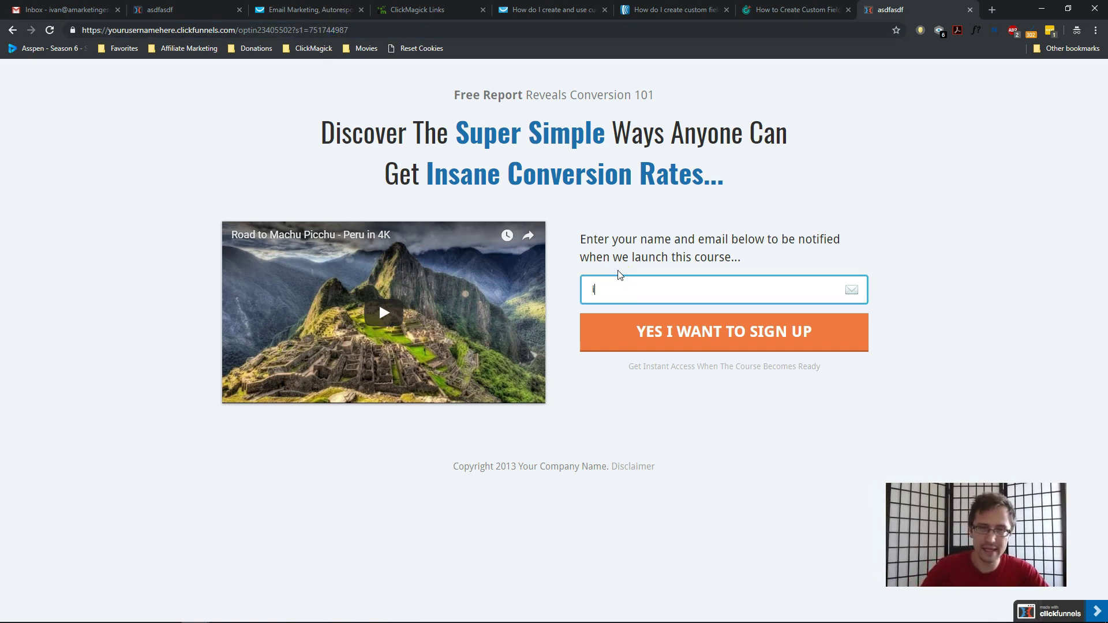
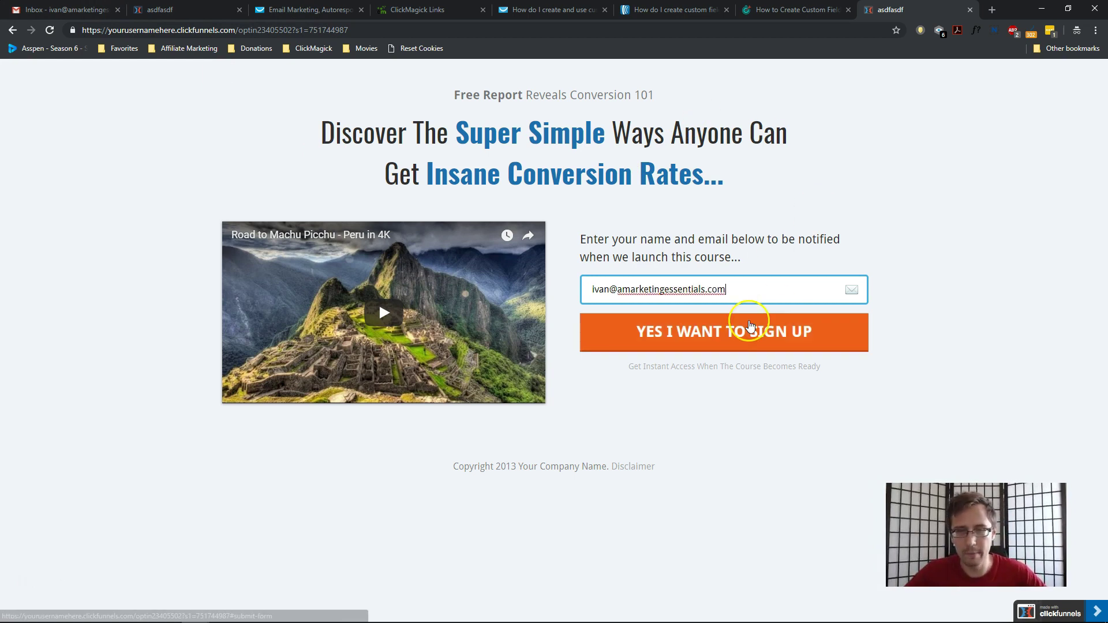
click(750, 326)
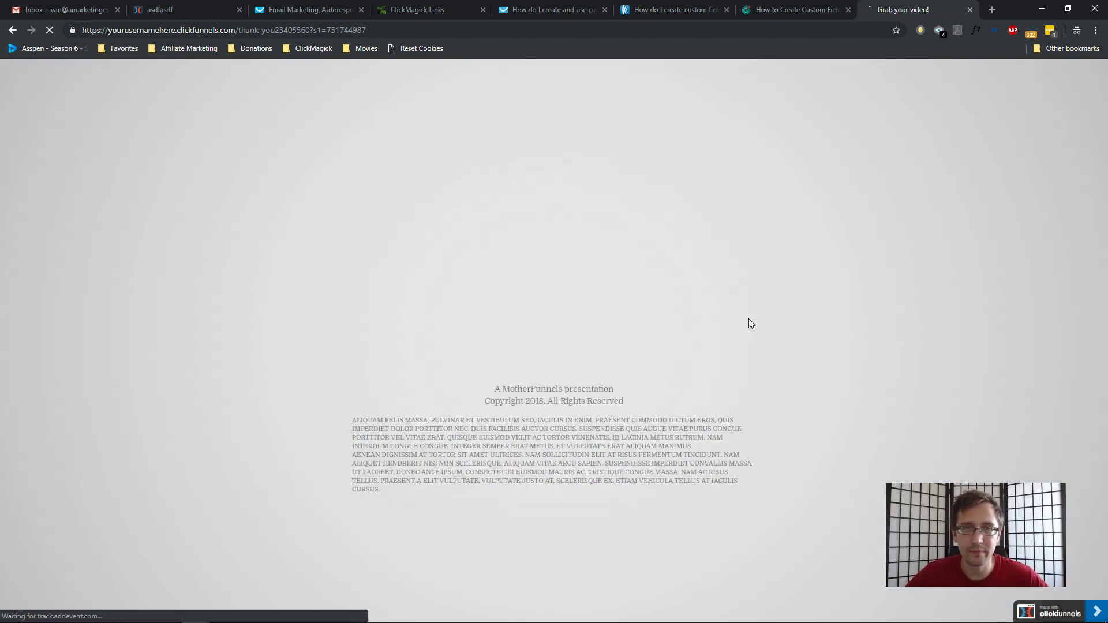
Confirm the 'Grab your video!' page's address still ends in s1=751744987.
click(661, 275)
click(565, 243)
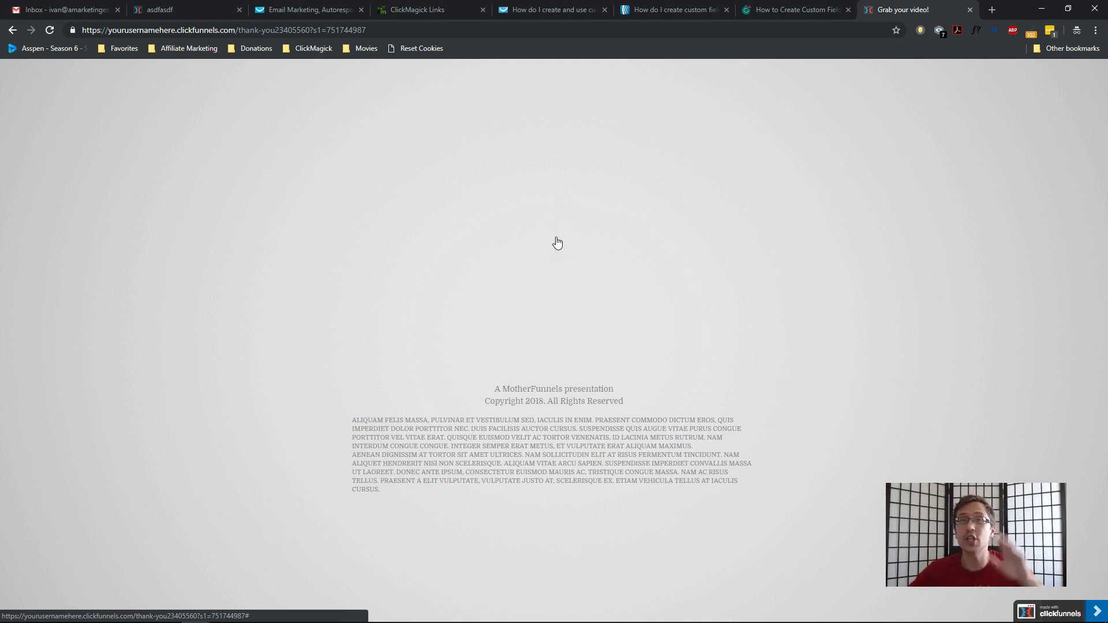
click(564, 218)
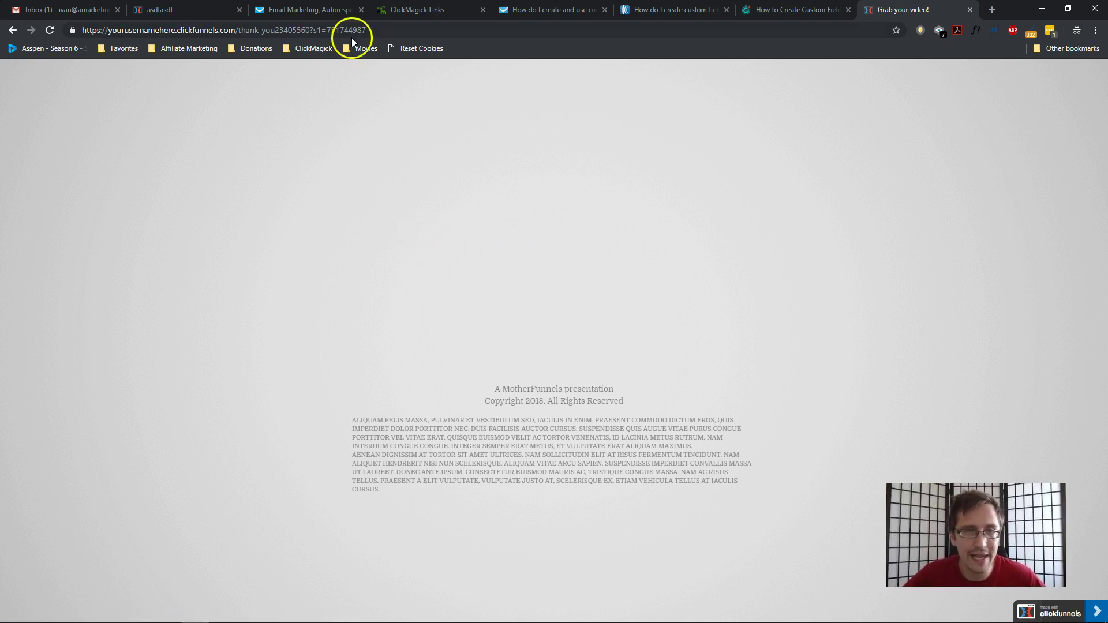
drag(349, 28, 367, 32)
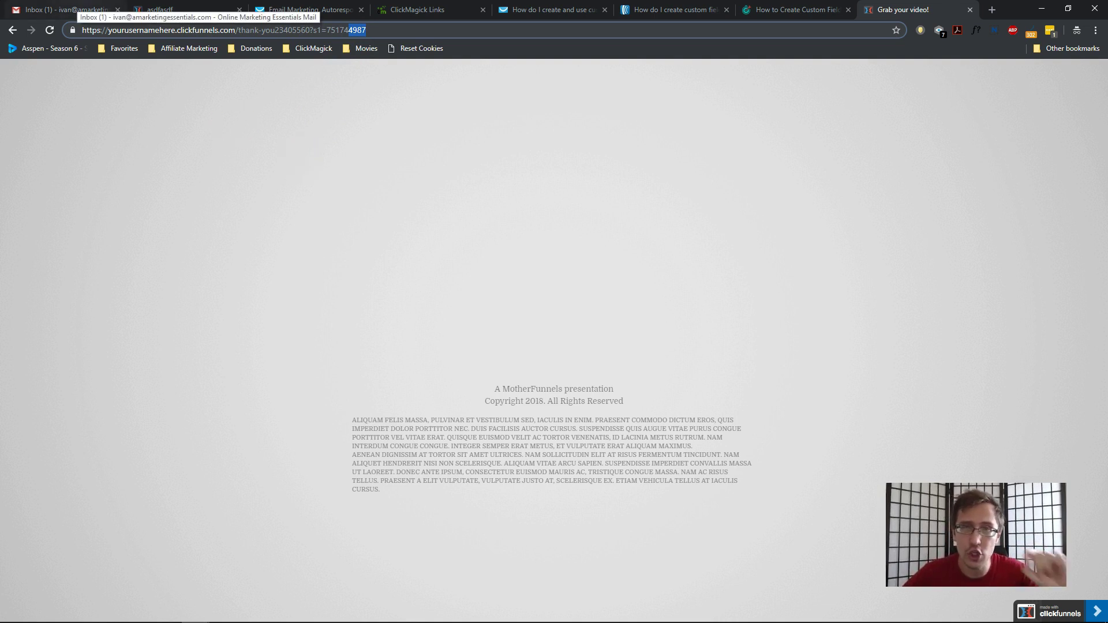
Check the Passing of Click ID Test email link ends in 751744987, then confirm the opened page keeps s1=751744987.
click(63, 11)
click(435, 136)
drag(662, 218, 644, 217)
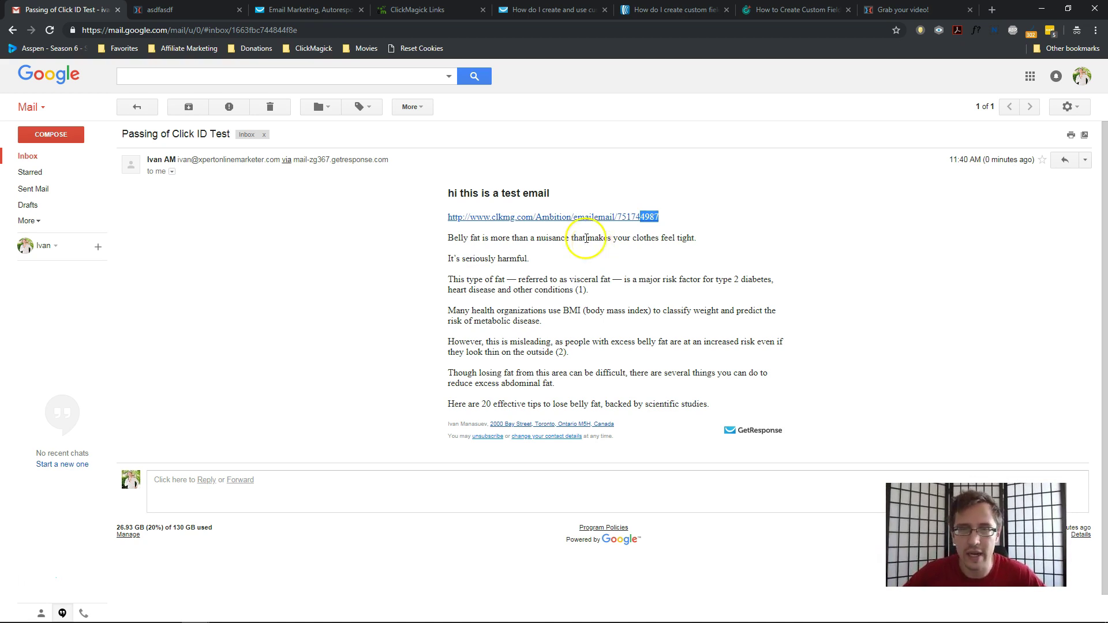
click(580, 220)
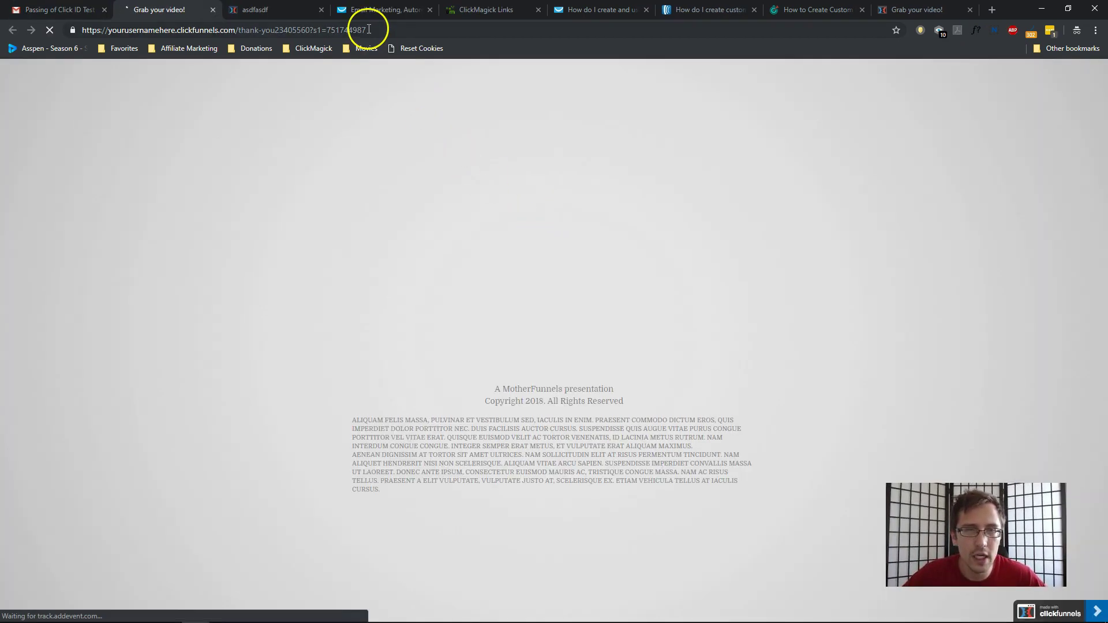
drag(369, 29, 348, 29)
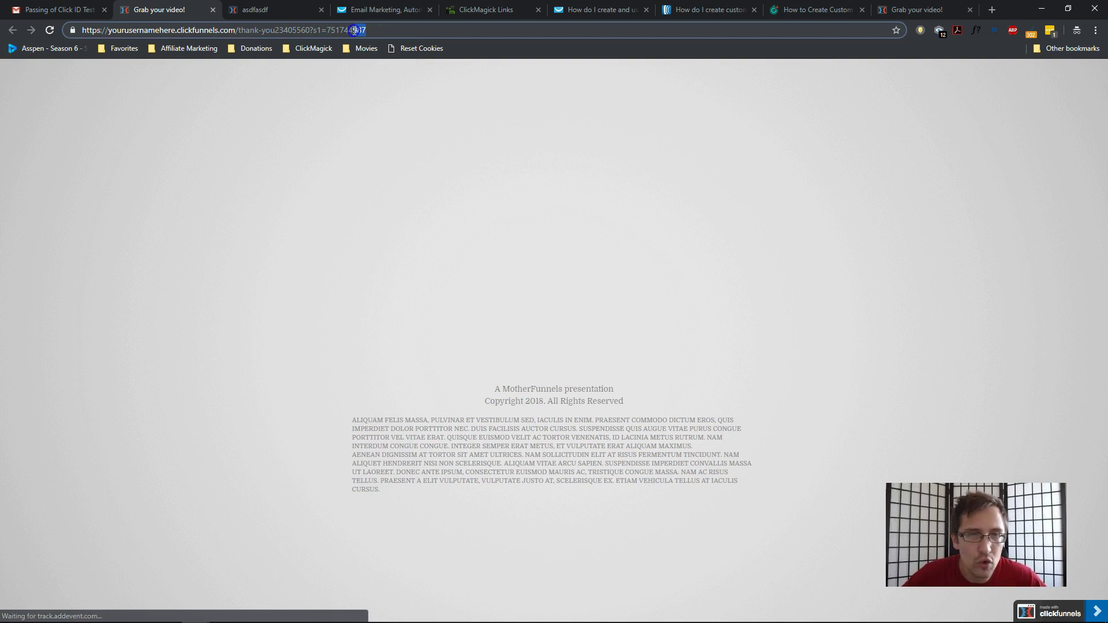